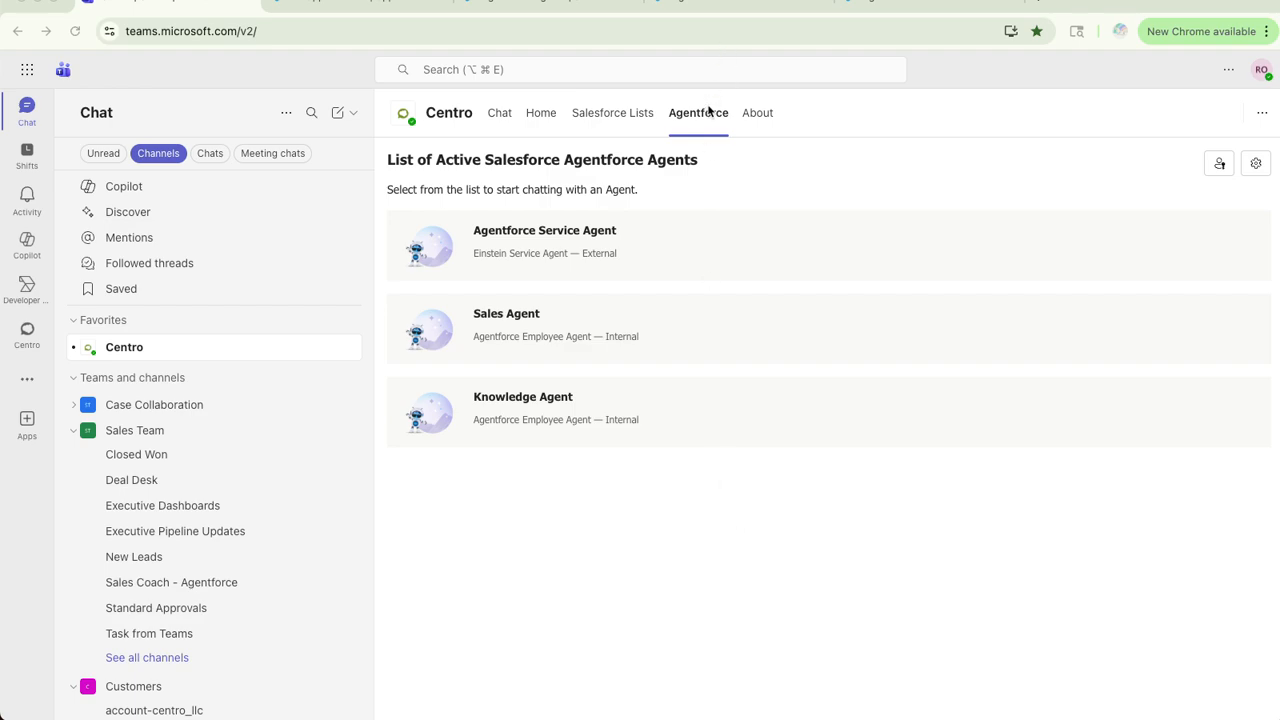
Step: Examine the Agentforce connection settings and the sign-in page for authorizing Centro as a user-based agent, and close the settings
click(1257, 165)
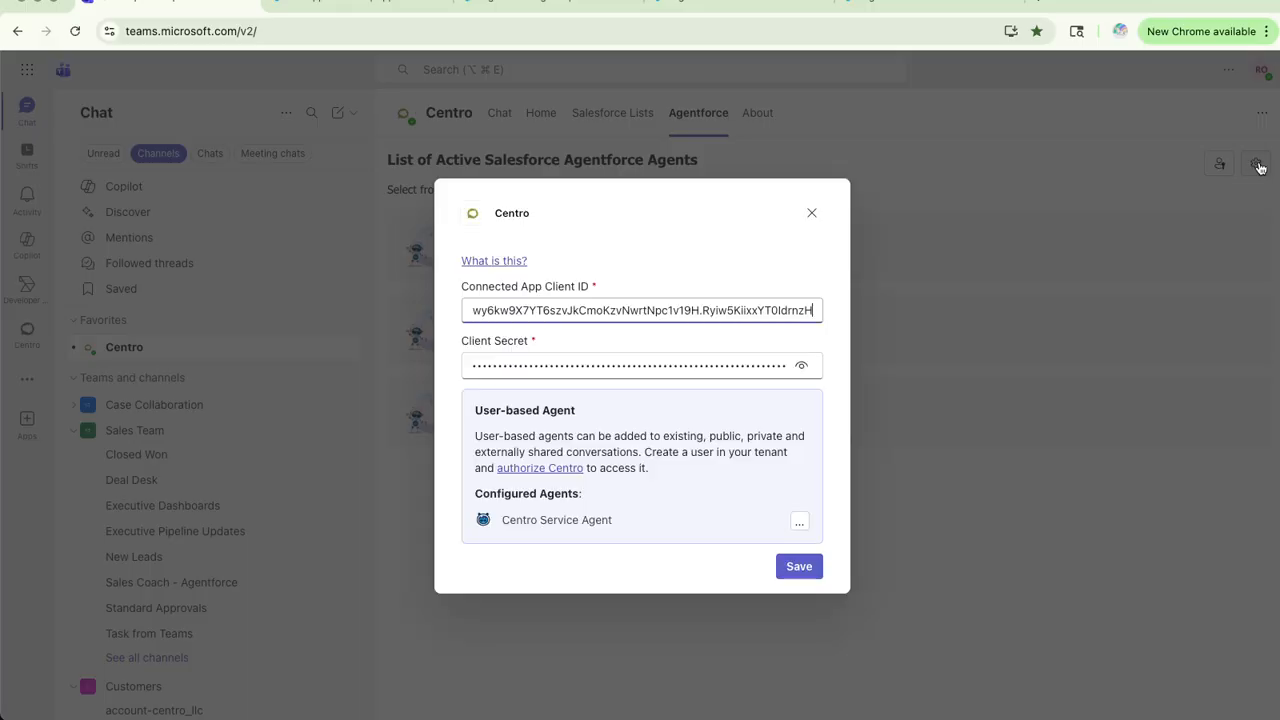
click(540, 471)
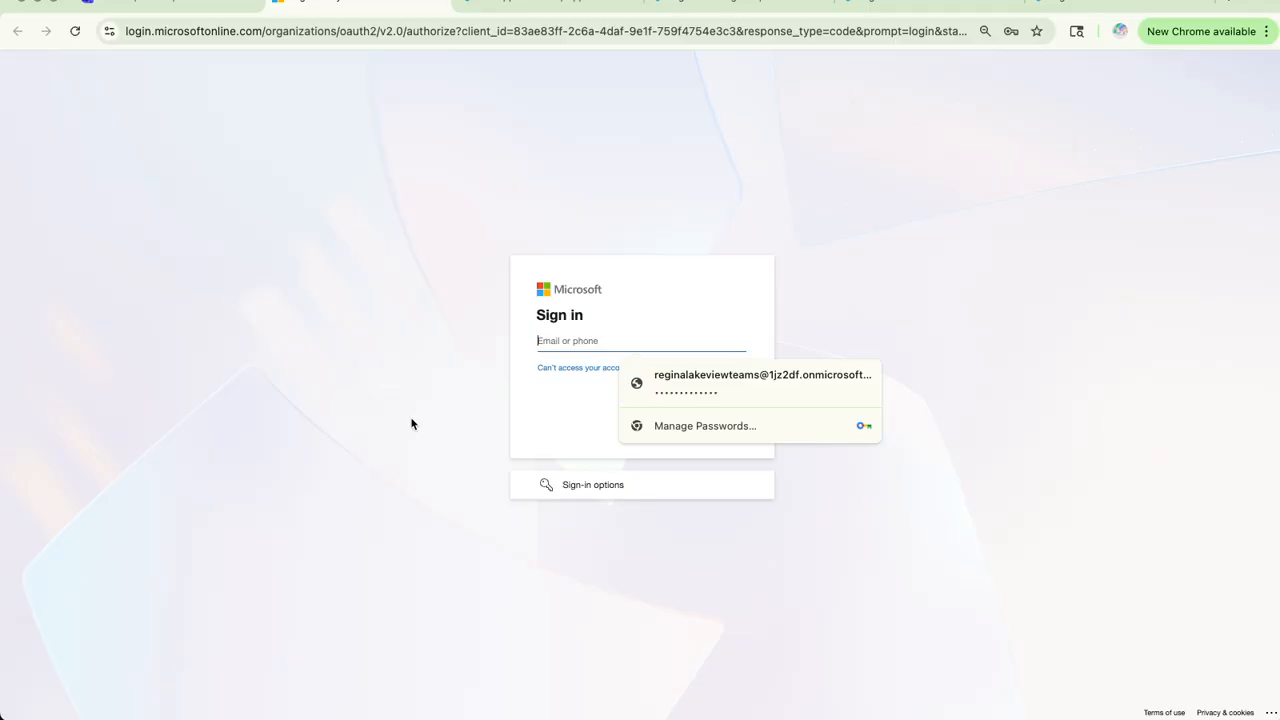
click(183, 10)
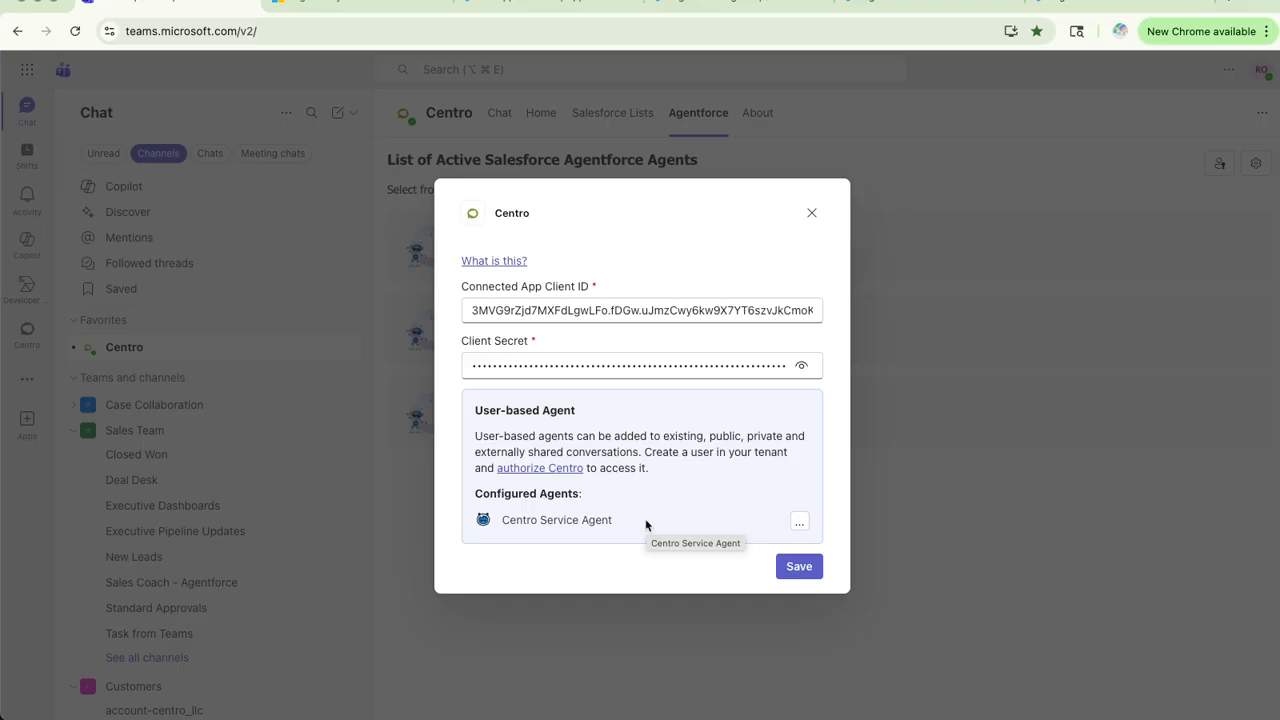
click(813, 215)
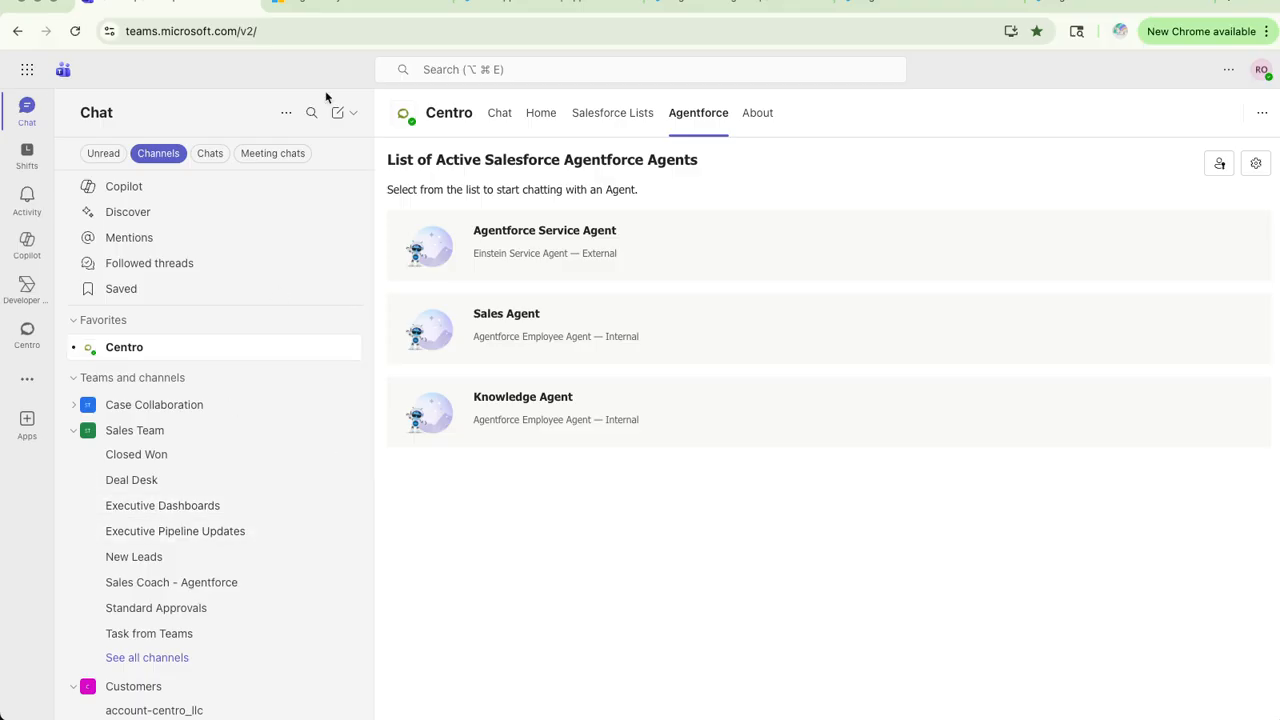
Step: Start a new team named "Test Agentforce Agents" with the team type Public
click(355, 116)
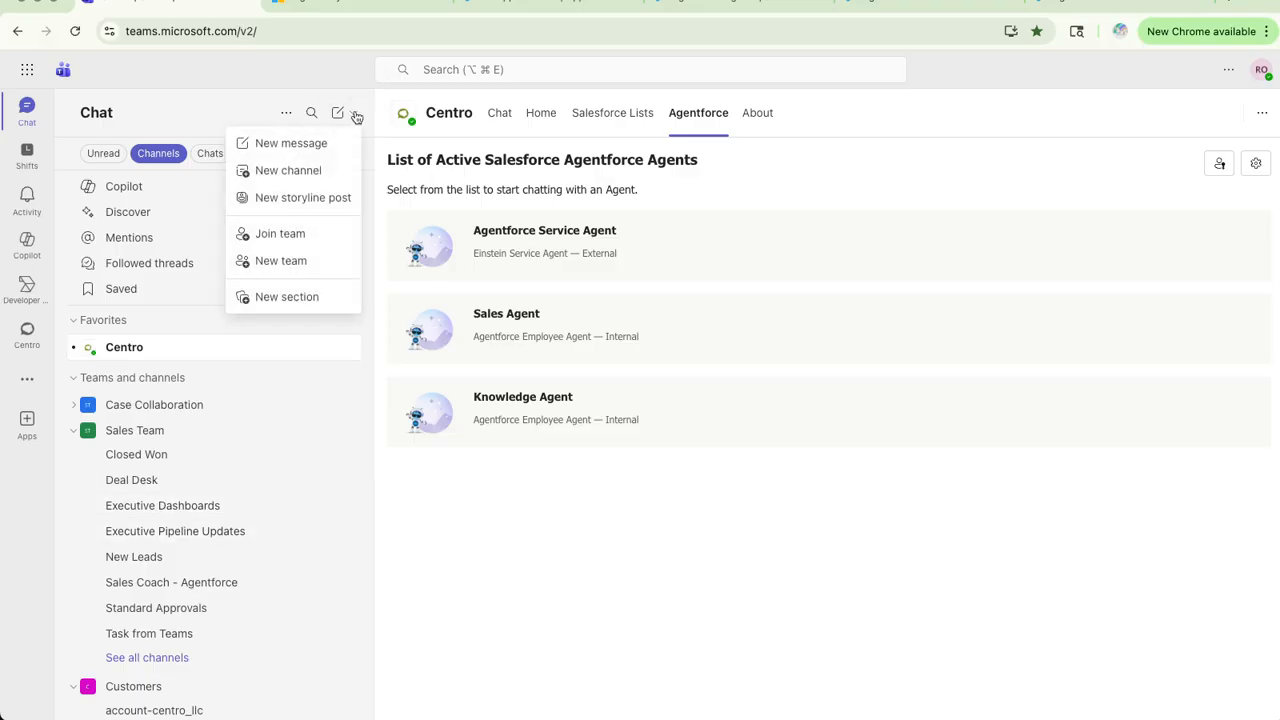
click(291, 260)
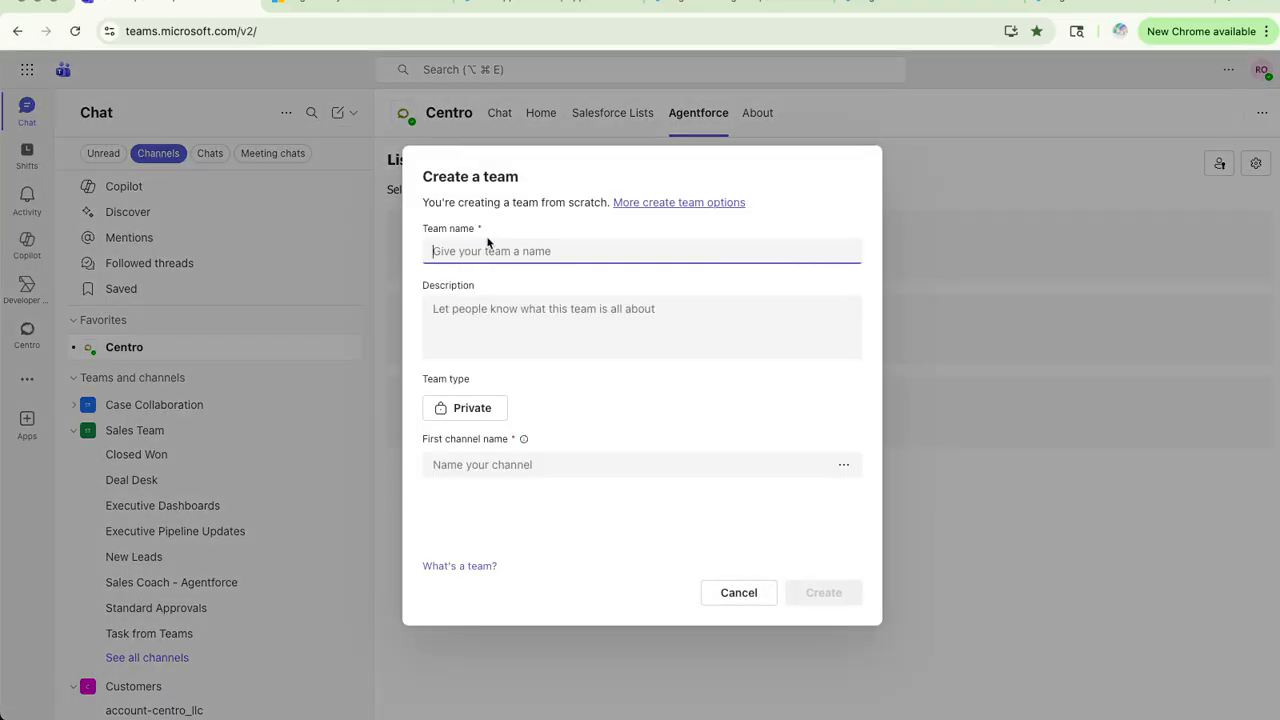
text(Test AGe)
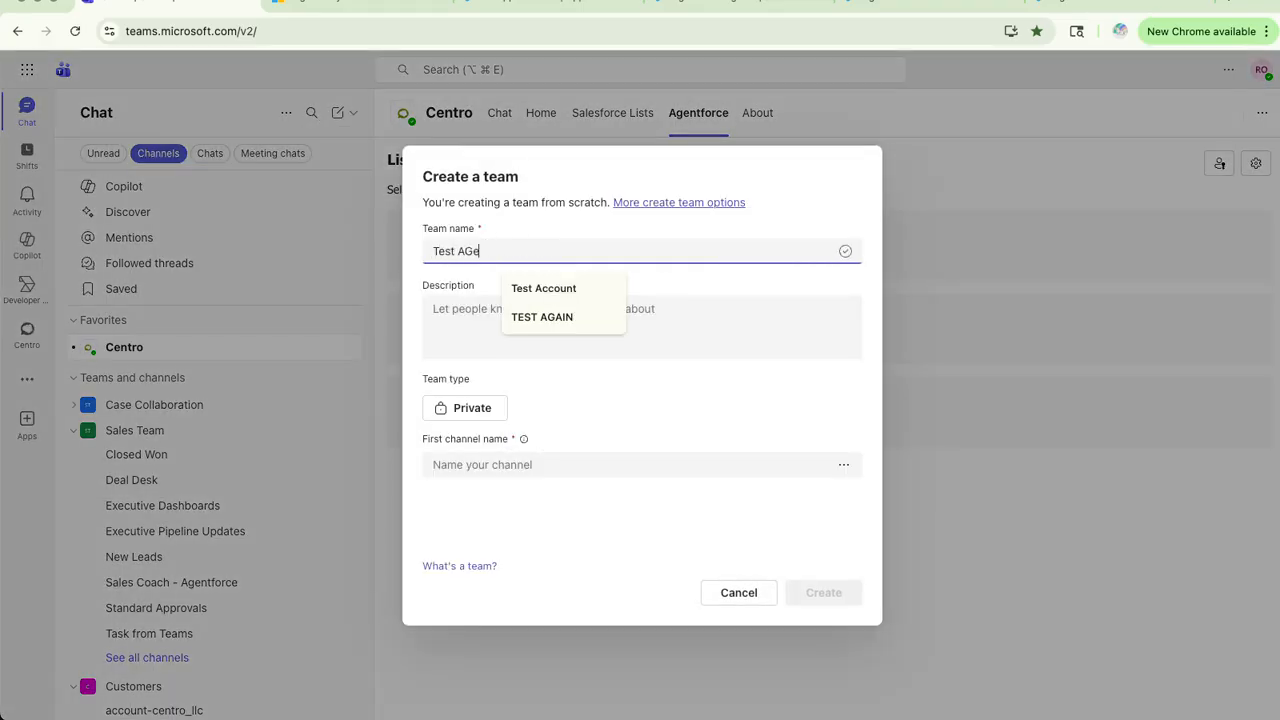
key(BackSpace)
key(BackSpace)
text(gentfor)
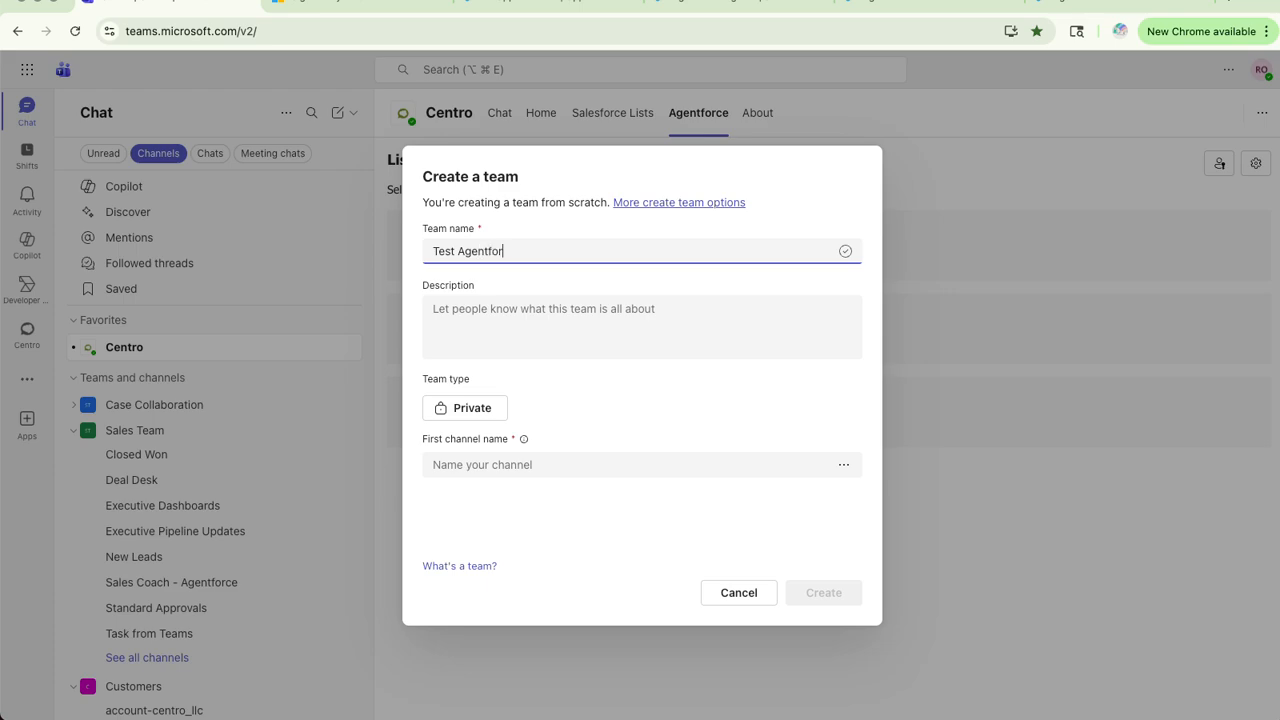
text(ce A)
key(BackSpace)
text(Agents)
click(478, 410)
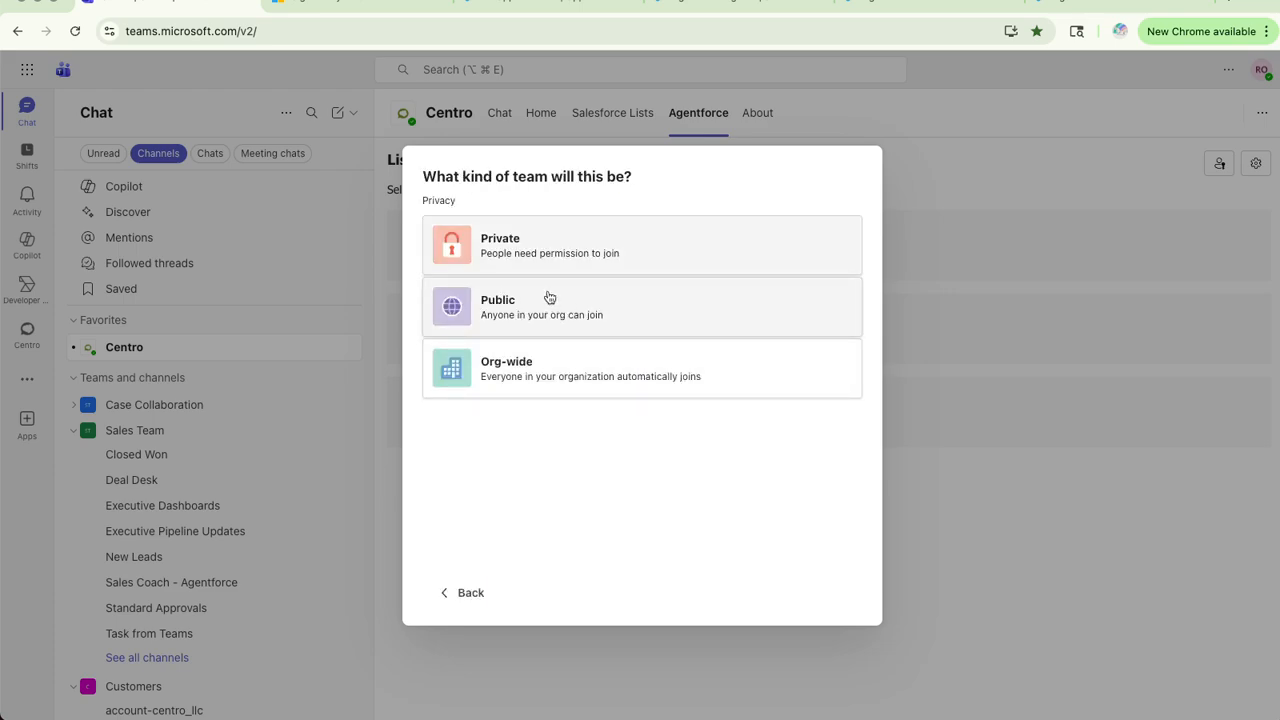
click(570, 308)
Step: Name the first channel "Agent General" and create the team, skipping the addition of members
click(553, 464)
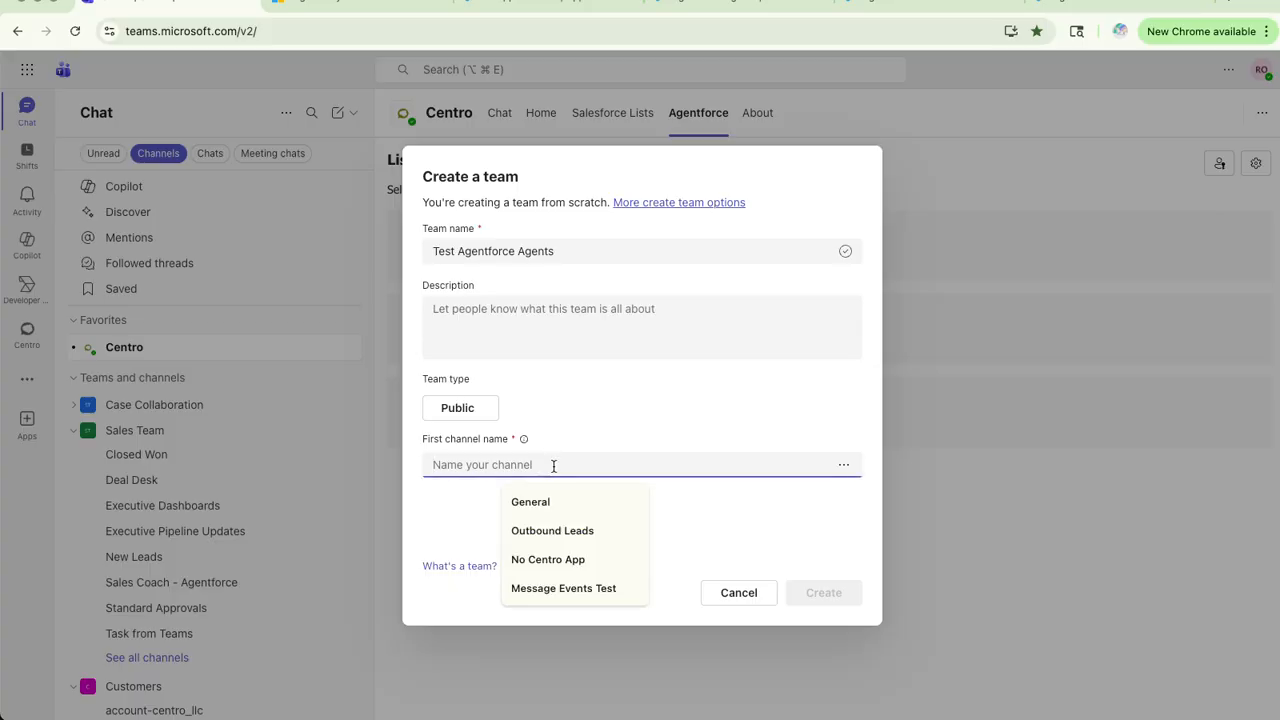
text(AGen)
key(BackSpace)
key(BackSpace)
key(BackSpace)
text(gent )
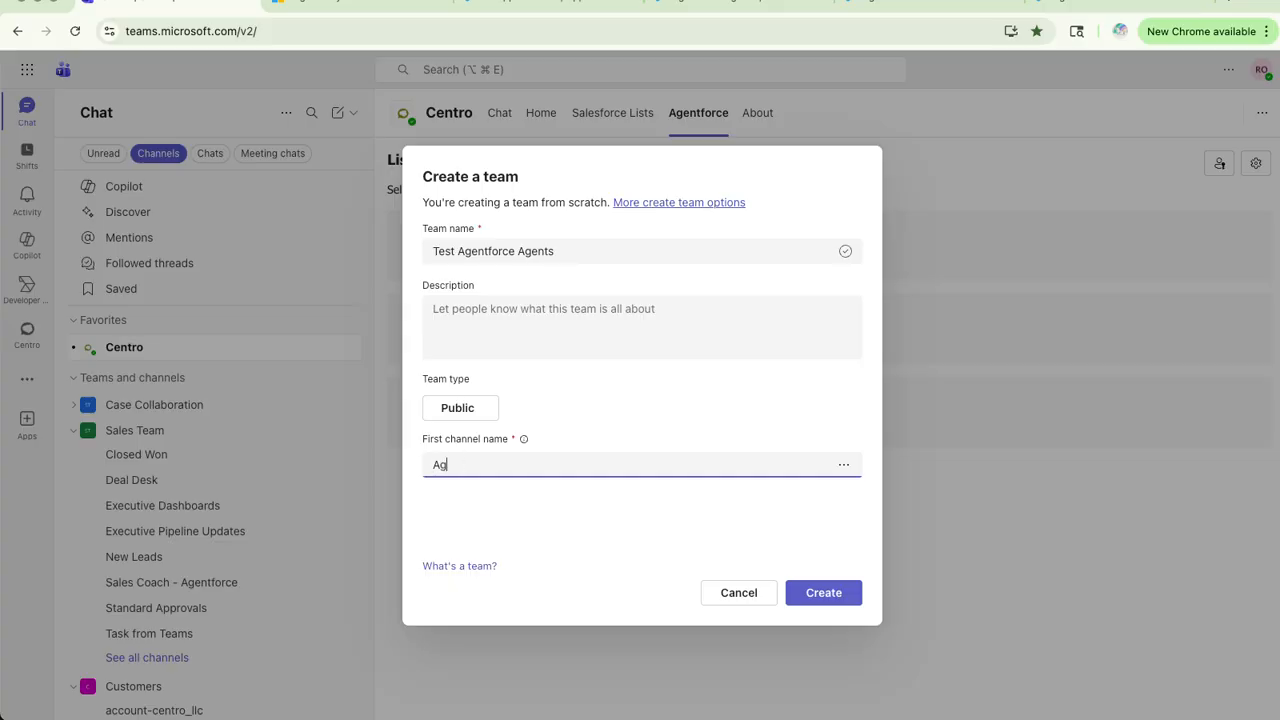
text(General)
click(823, 593)
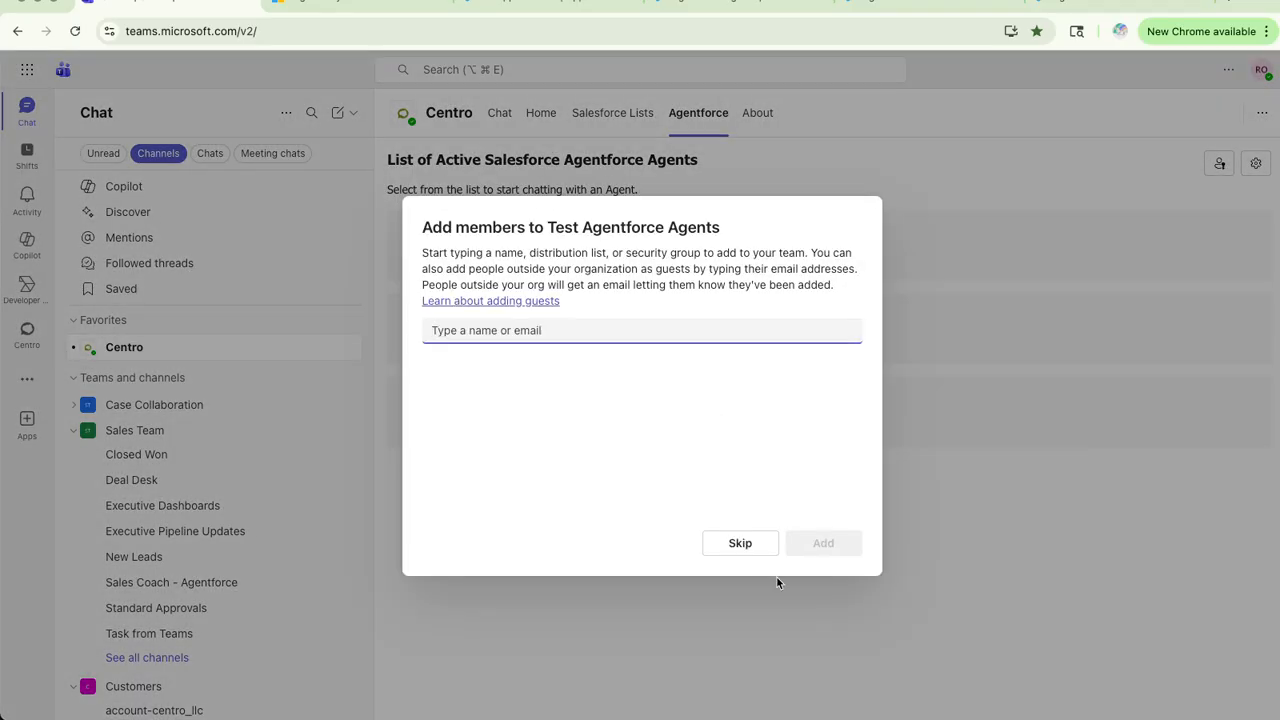
click(748, 544)
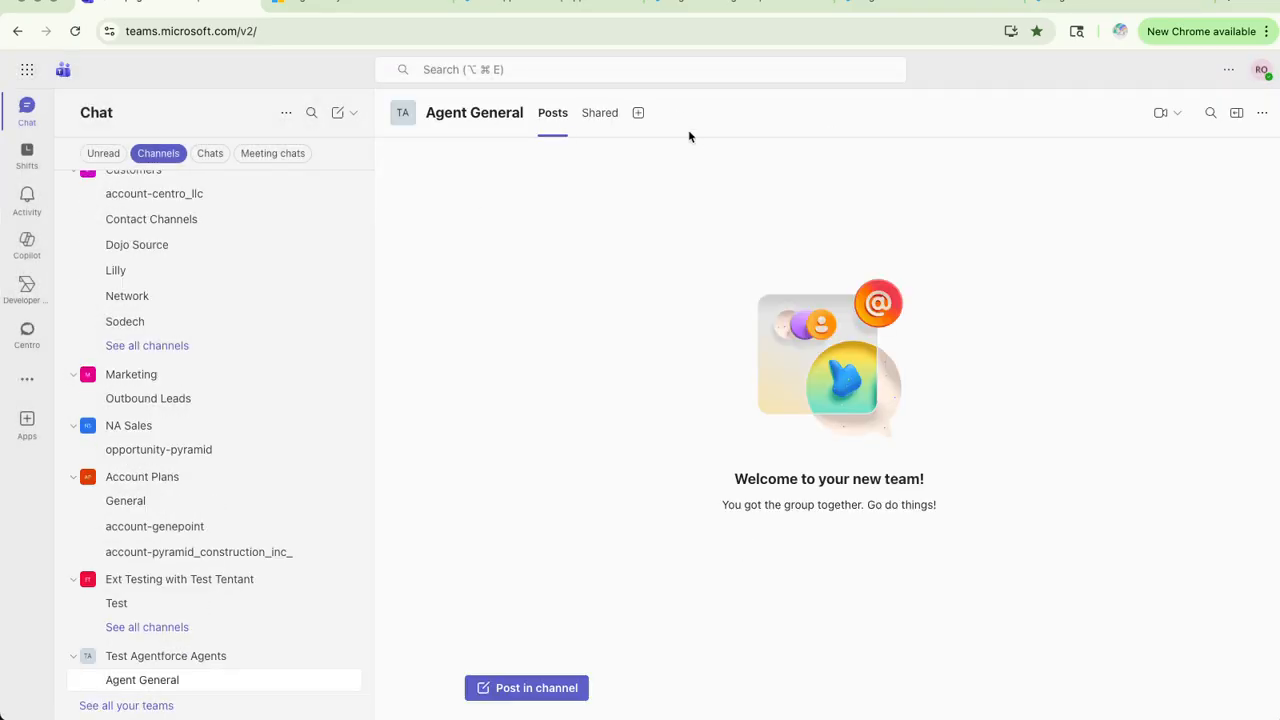
Step: Find the Centro app and add it to the Agent General channel
click(639, 114)
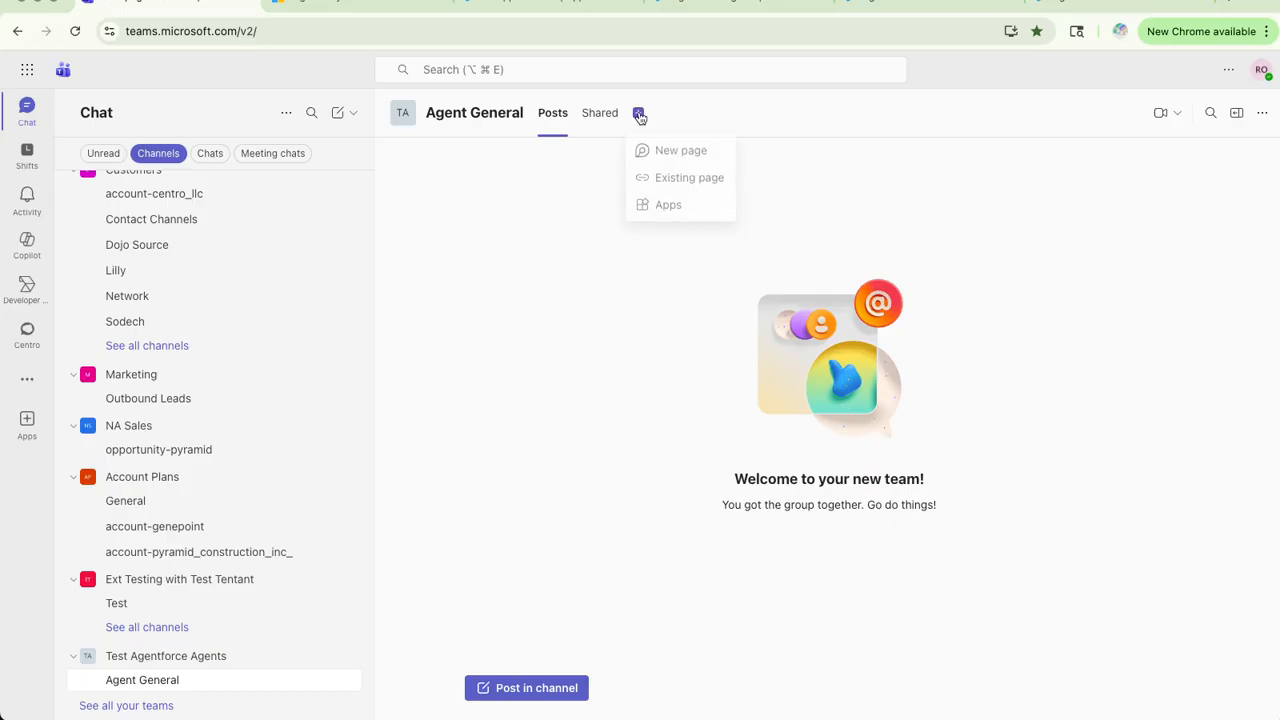
click(664, 206)
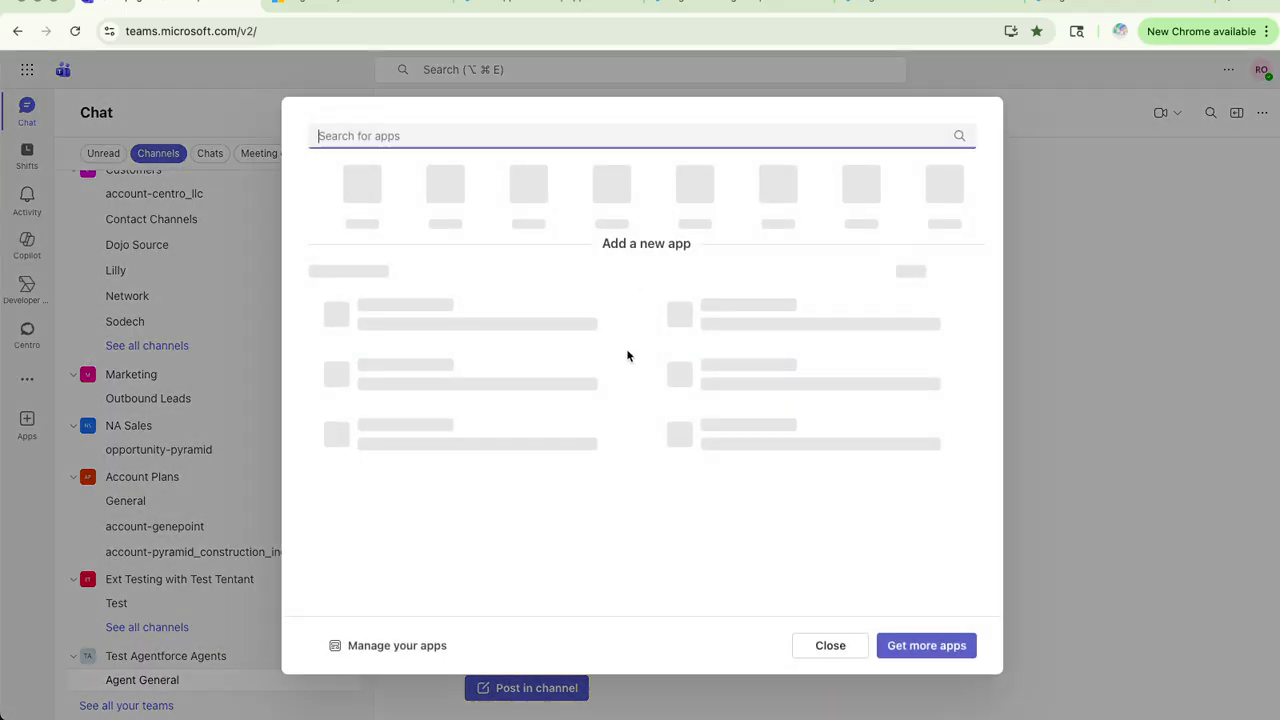
text(Cent)
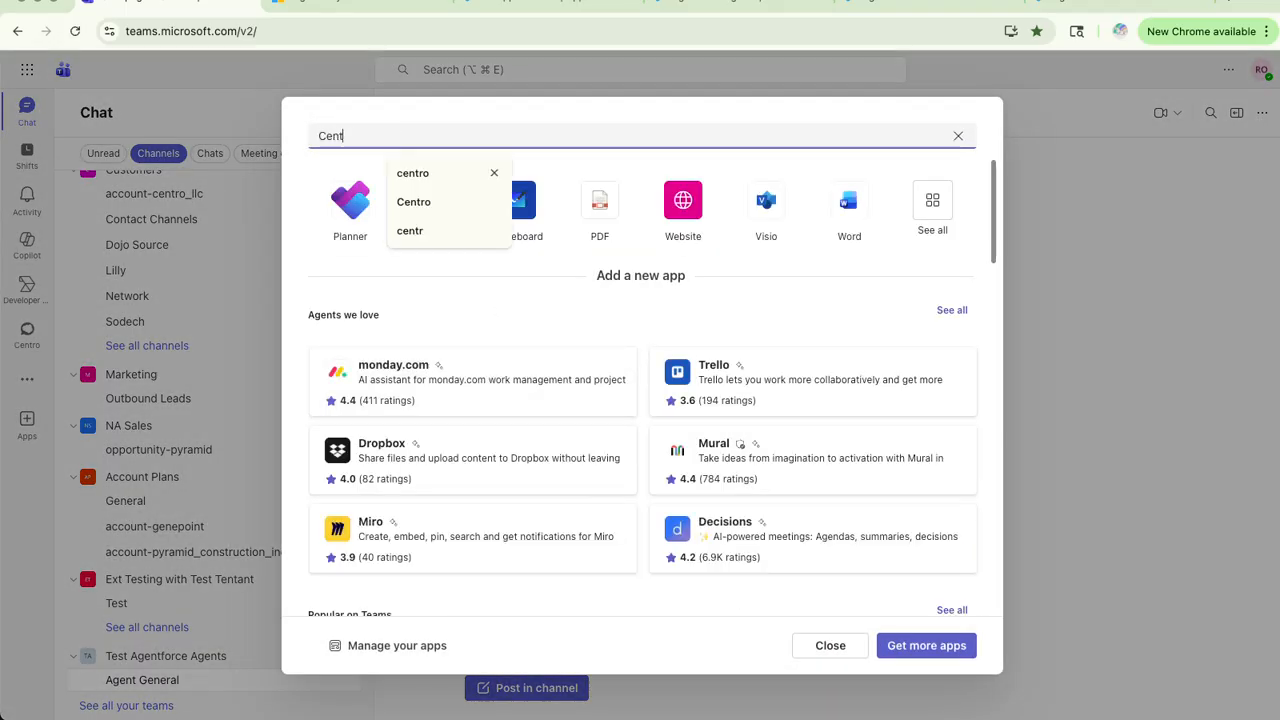
text(ro)
click(470, 254)
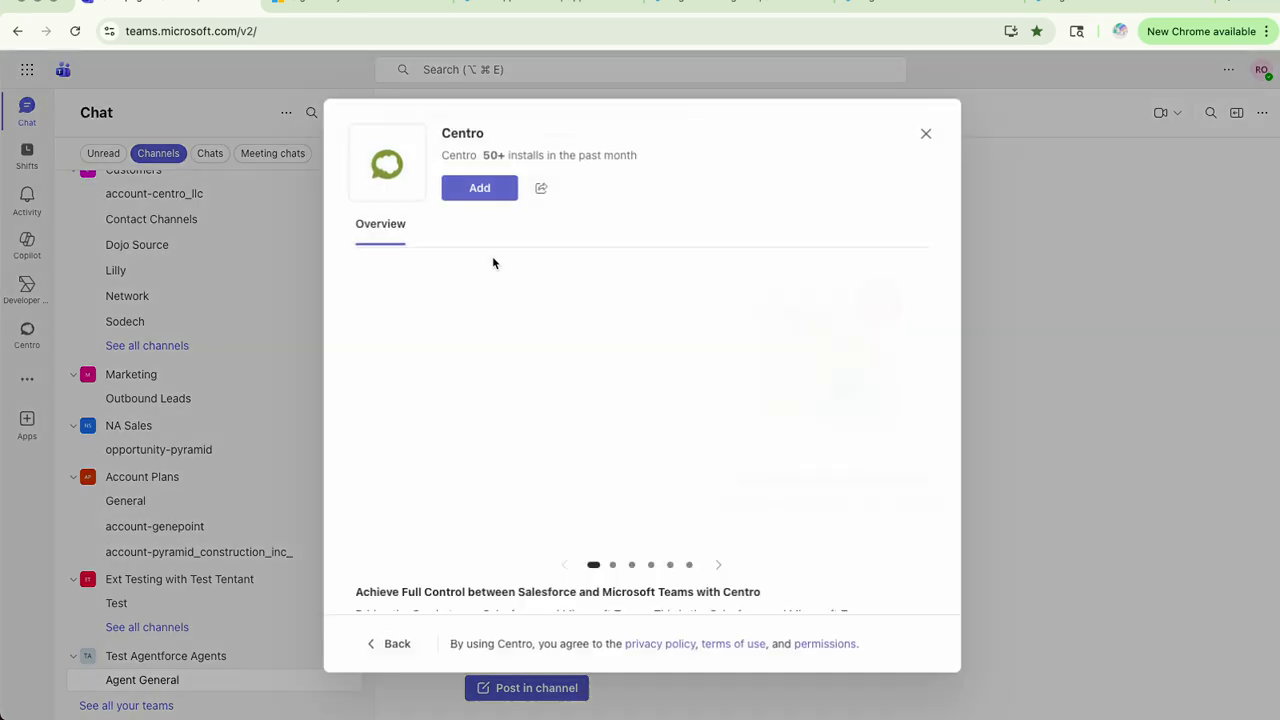
click(481, 188)
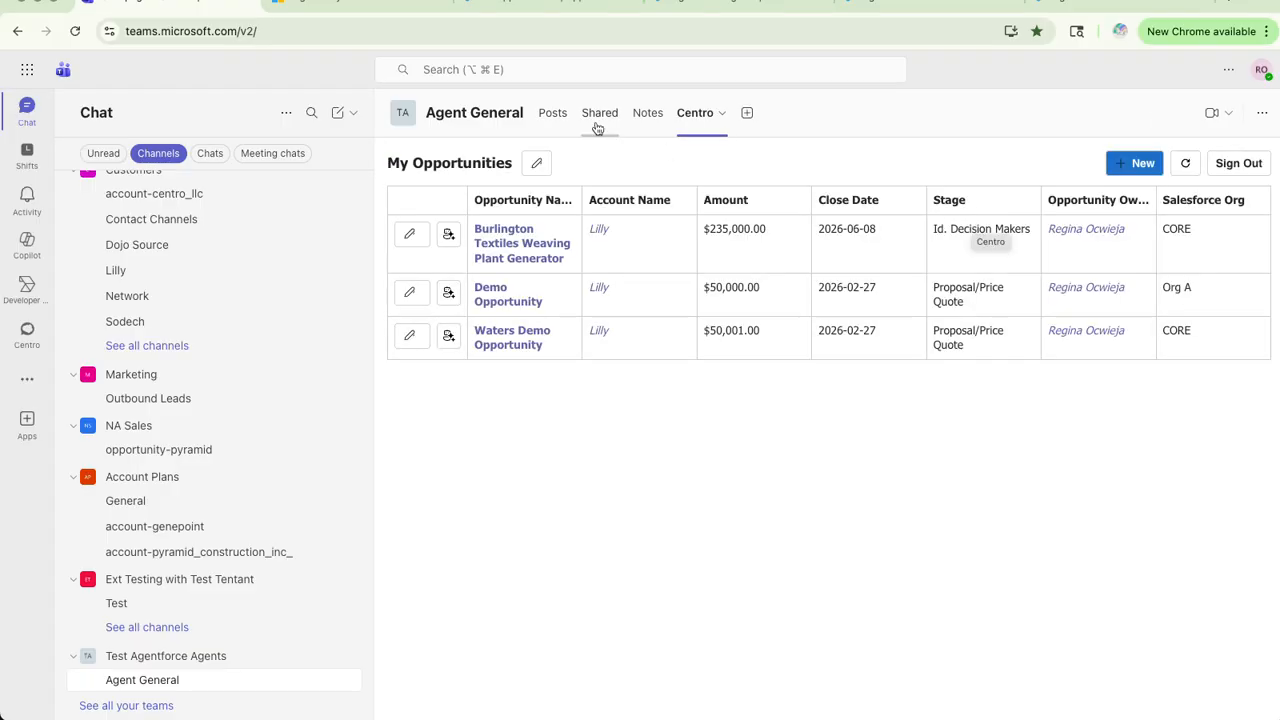
Step: Change the Agent General channel's layout to Threads in its channel settings and save
click(558, 117)
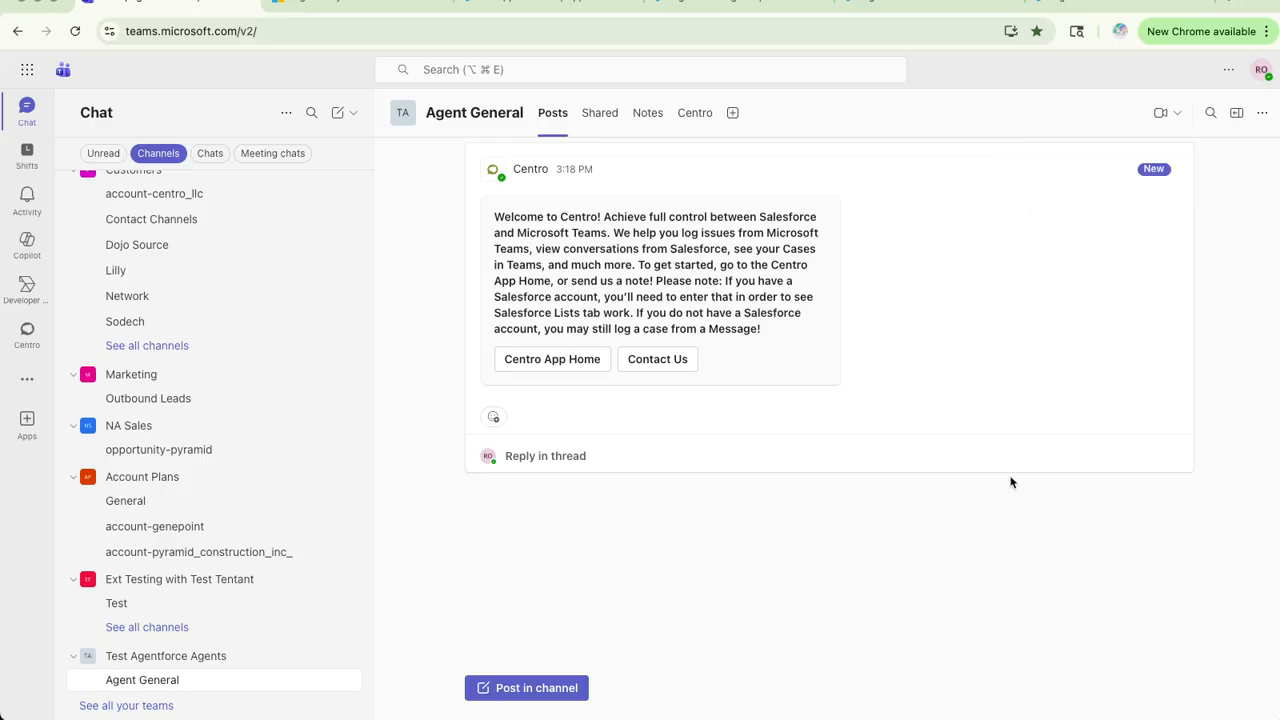
click(1263, 113)
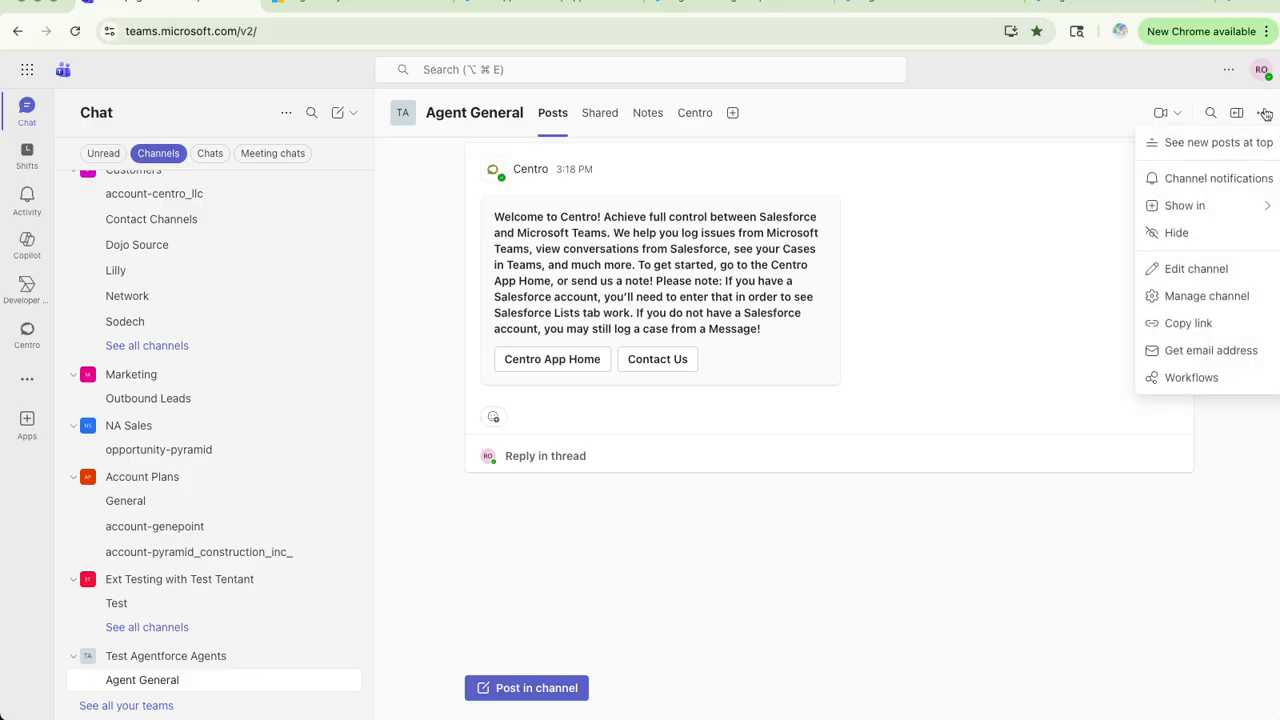
click(1207, 296)
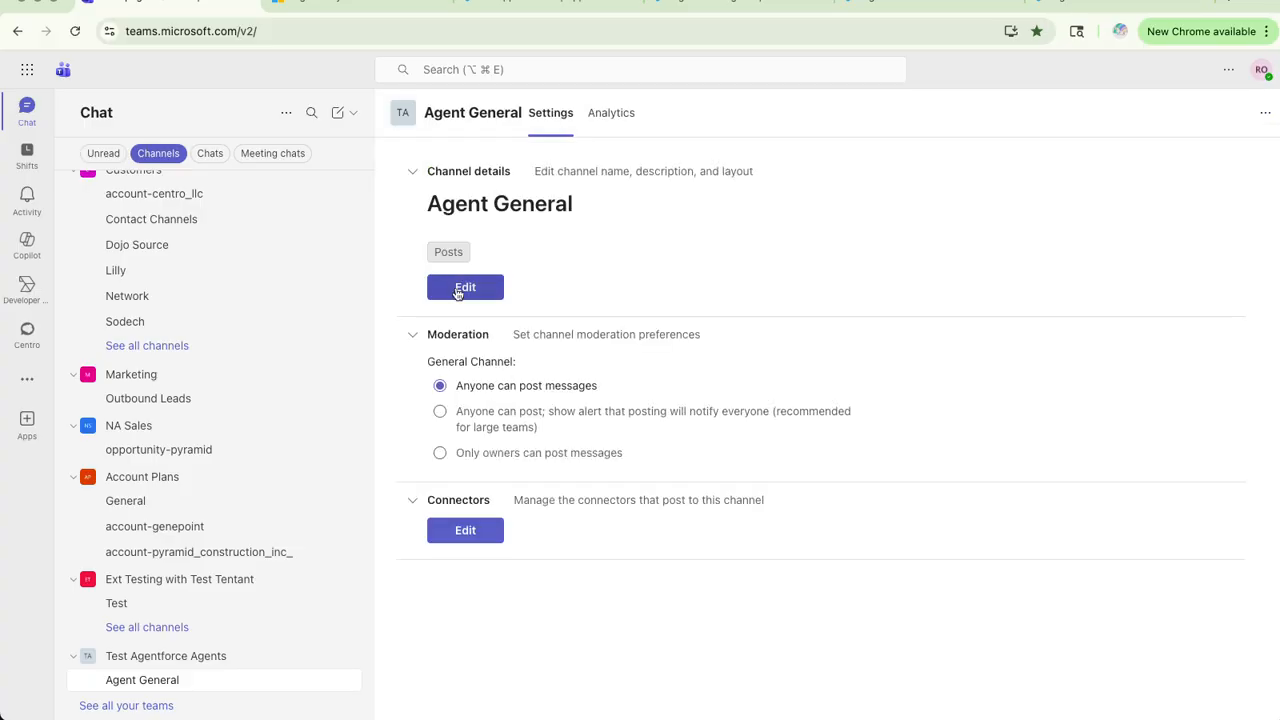
click(458, 287)
click(537, 382)
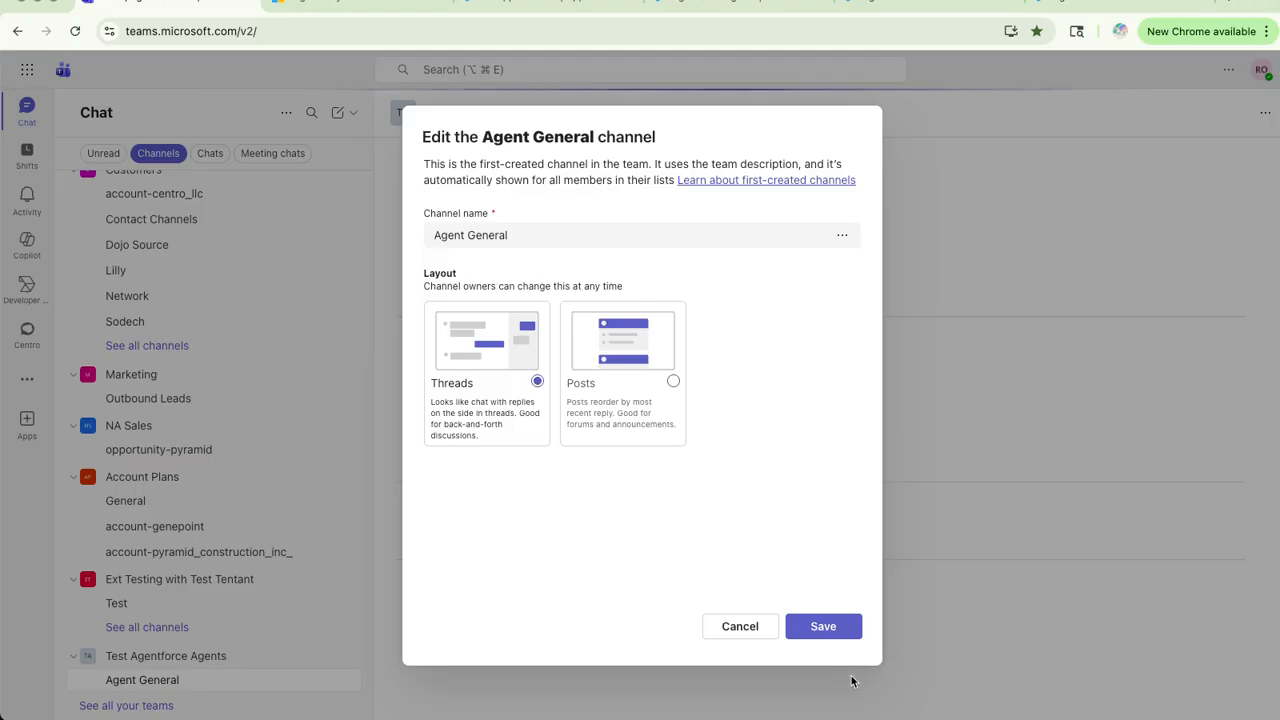
click(849, 626)
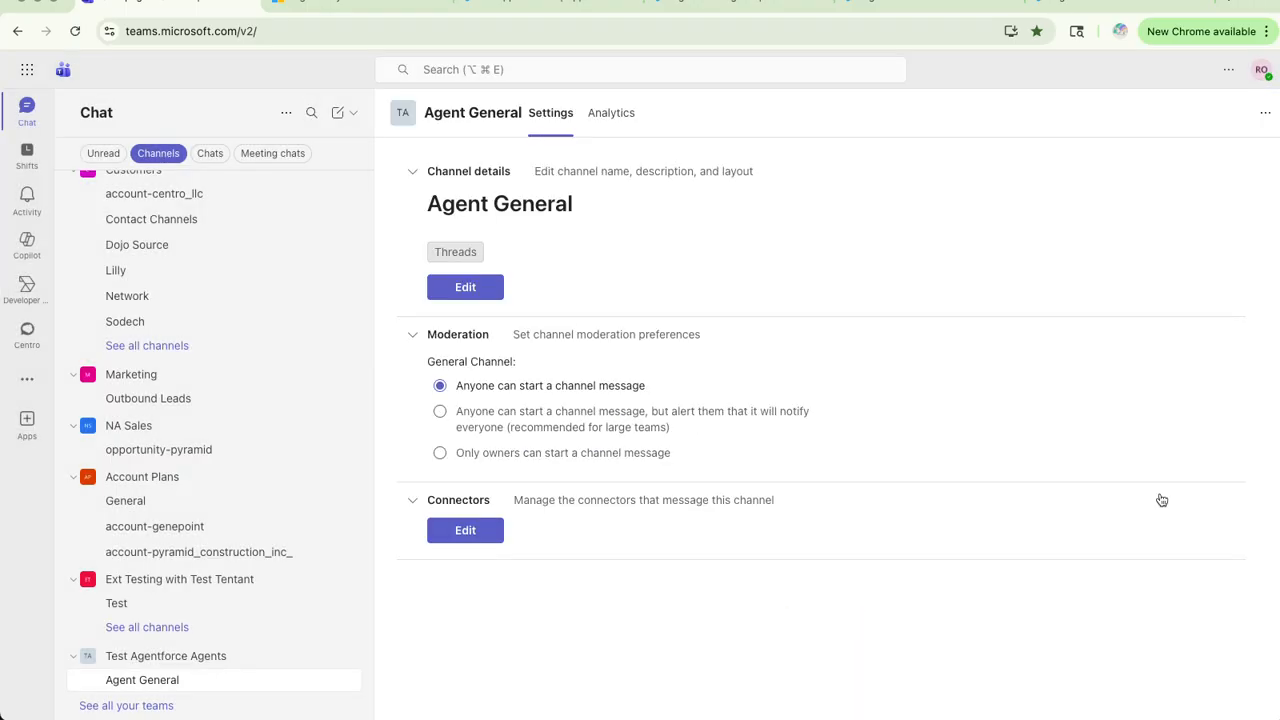
click(1264, 113)
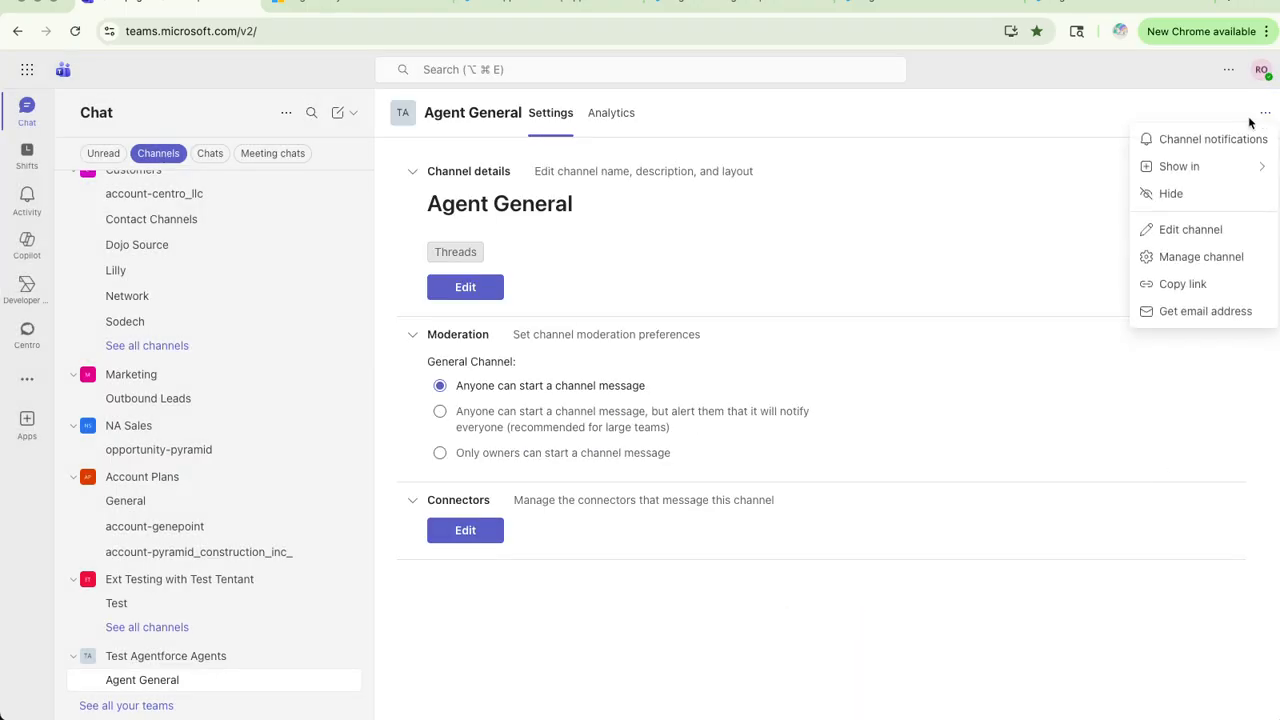
click(1196, 251)
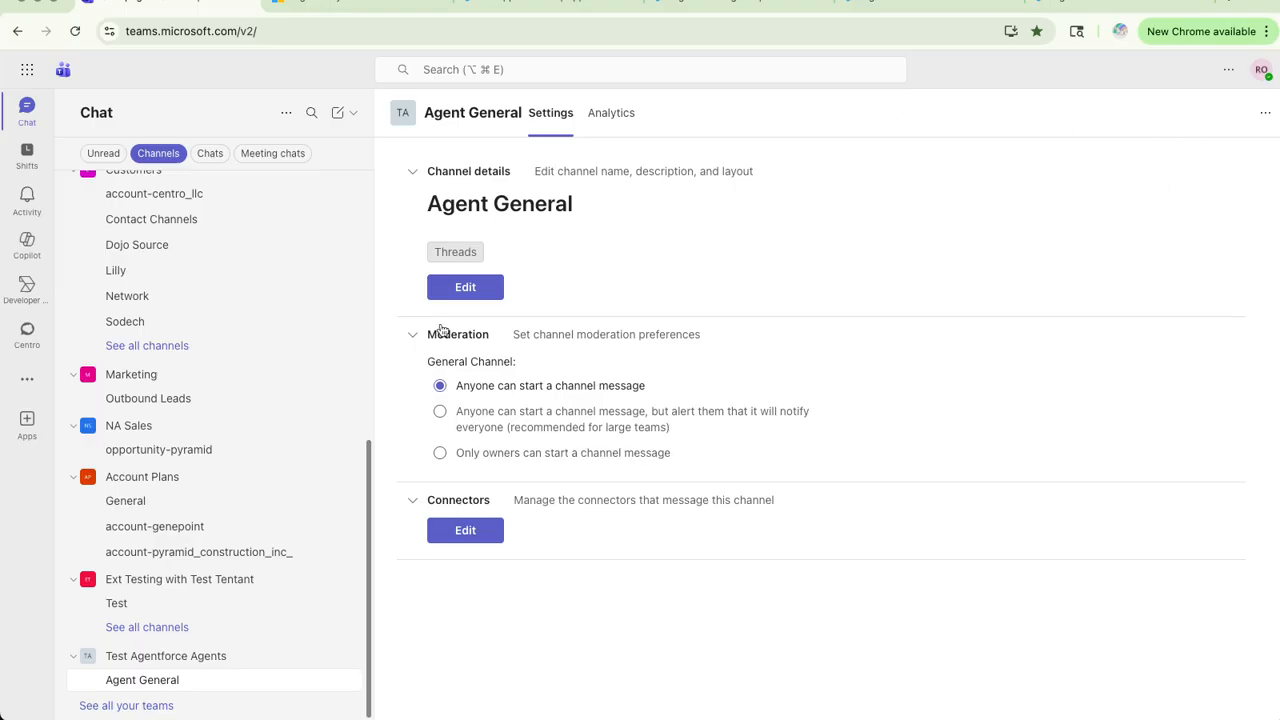
click(150, 628)
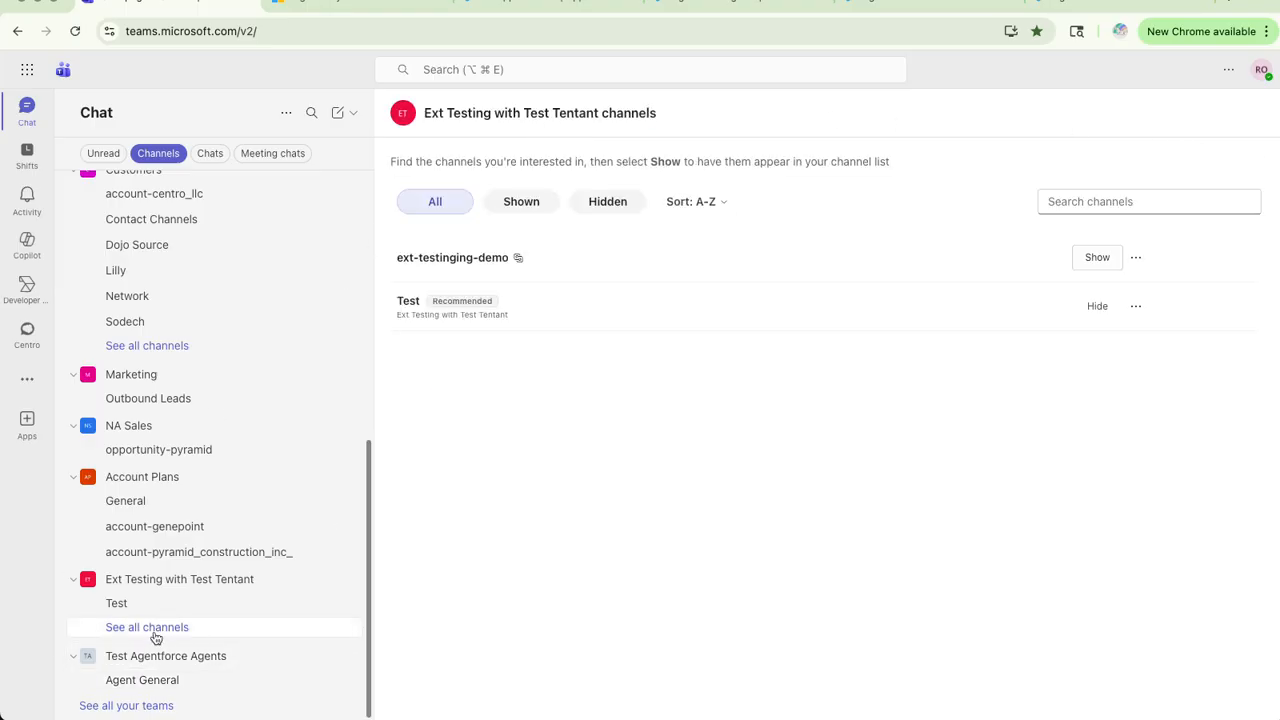
Step: Add Centro Service Agent as a member of the Test Agentforce Agents team, and dismiss the incoming Centro notification
click(144, 680)
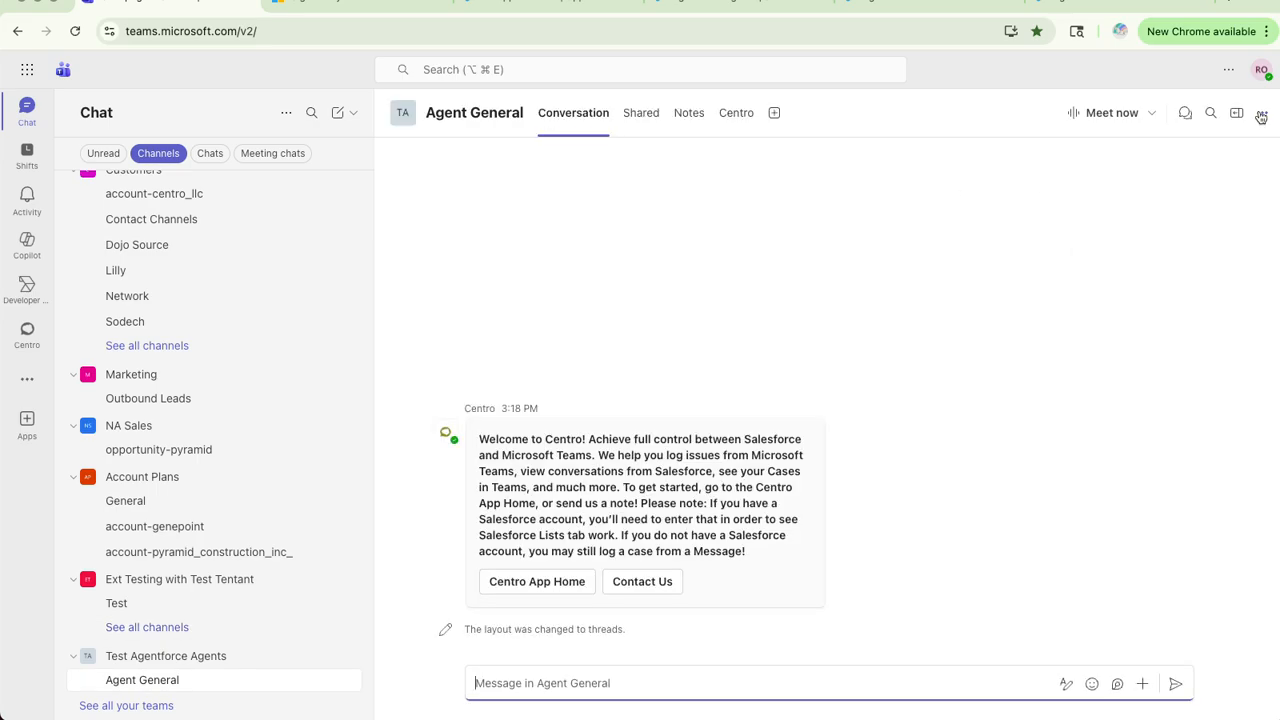
click(1261, 114)
click(1236, 113)
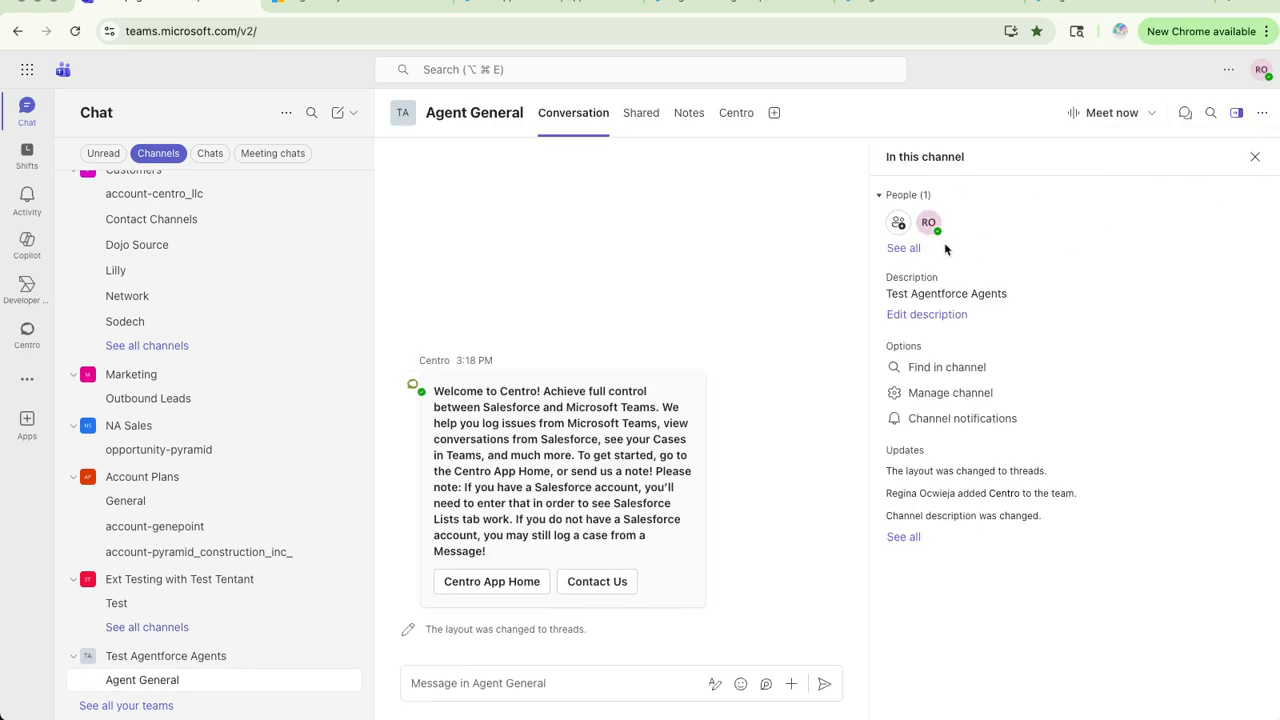
click(905, 252)
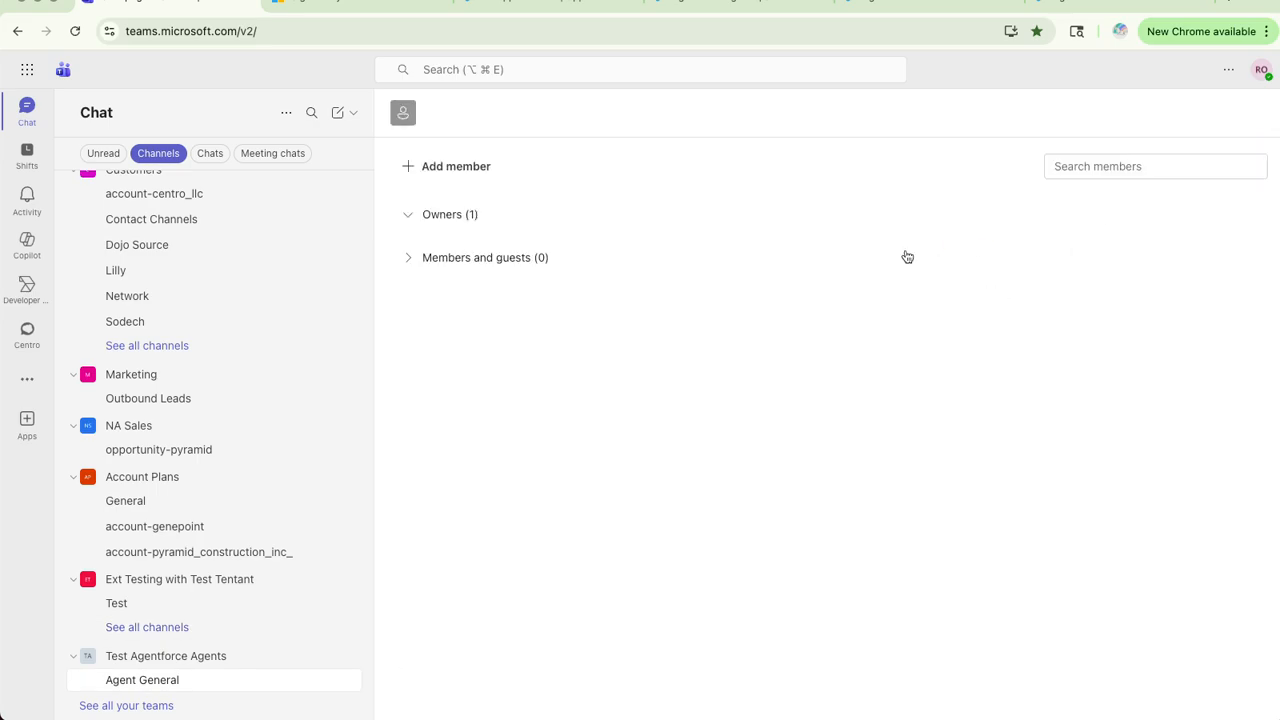
click(478, 170)
text(Cen)
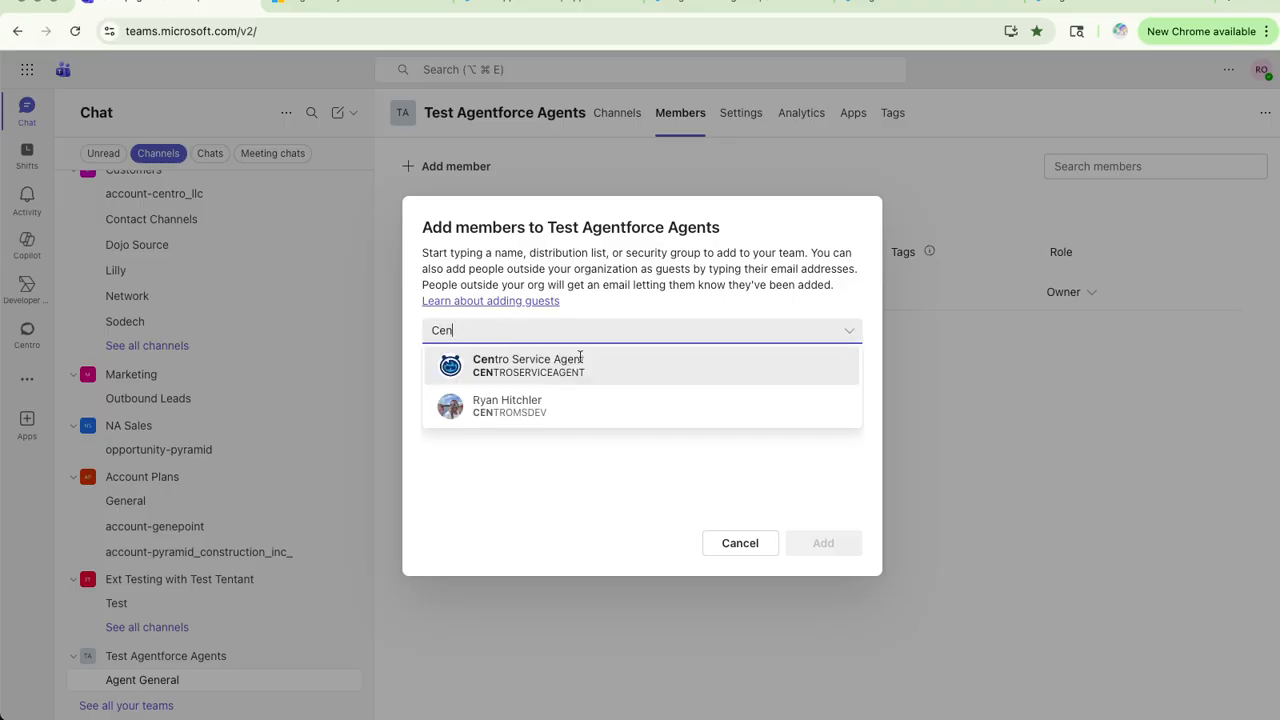
click(635, 366)
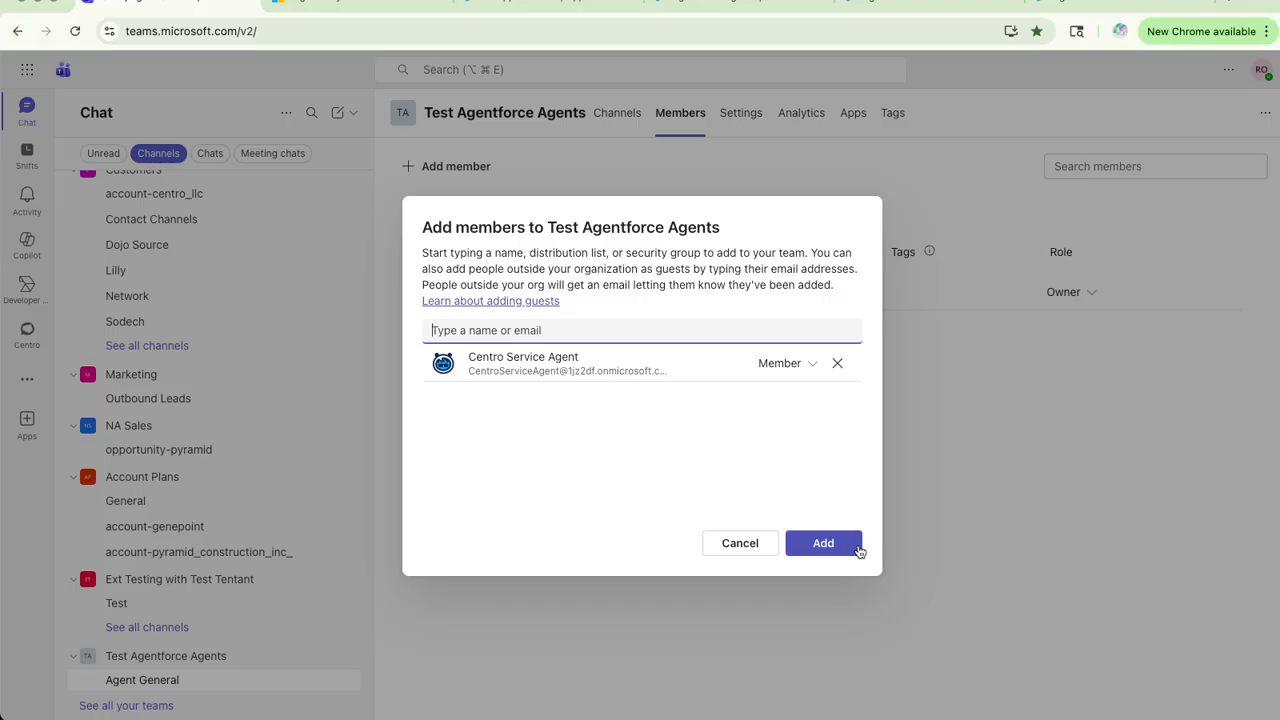
click(823, 543)
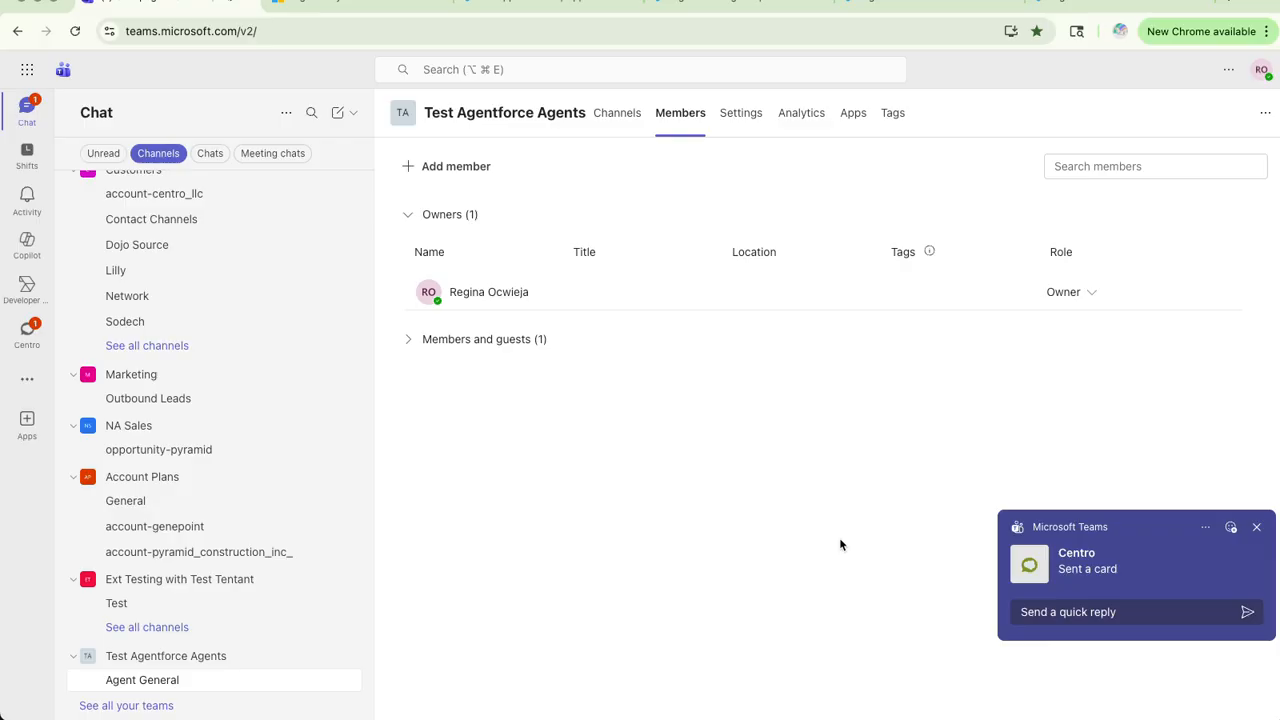
click(1256, 527)
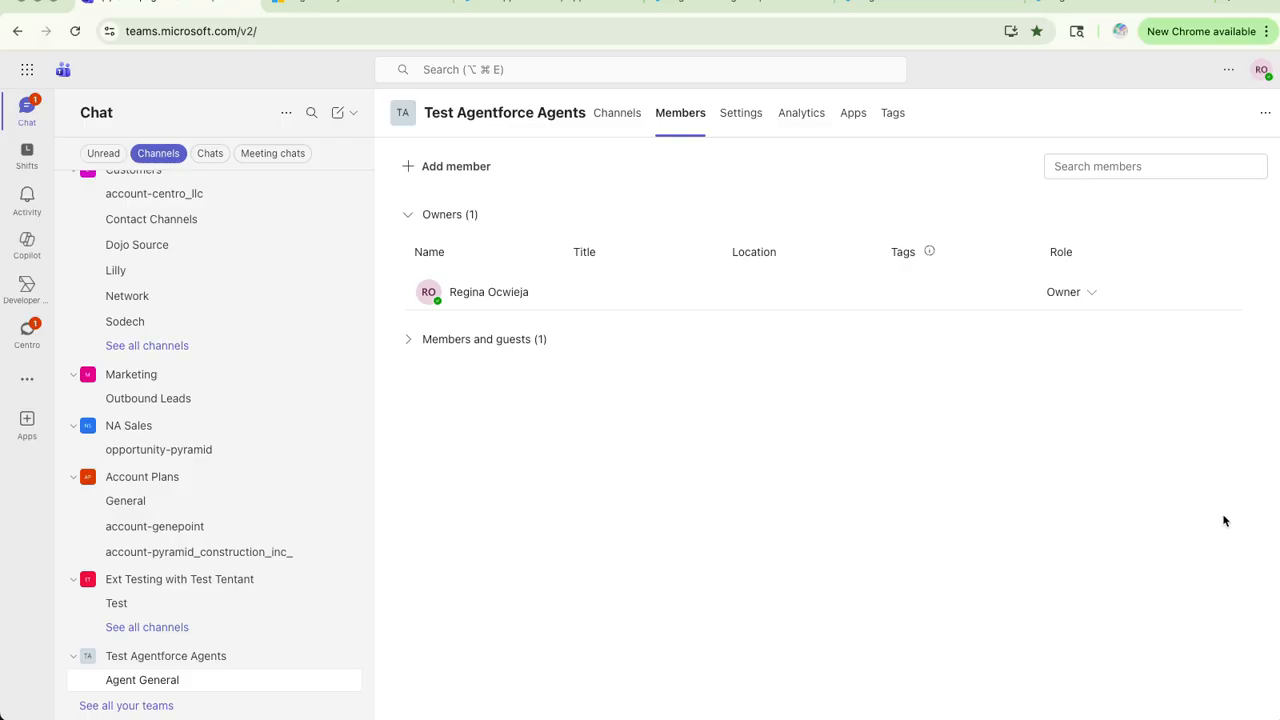
Step: Set up the Centro Agent from the Centro chat with the Sales Agent, listening in the Agent General conversation, and save
click(28, 333)
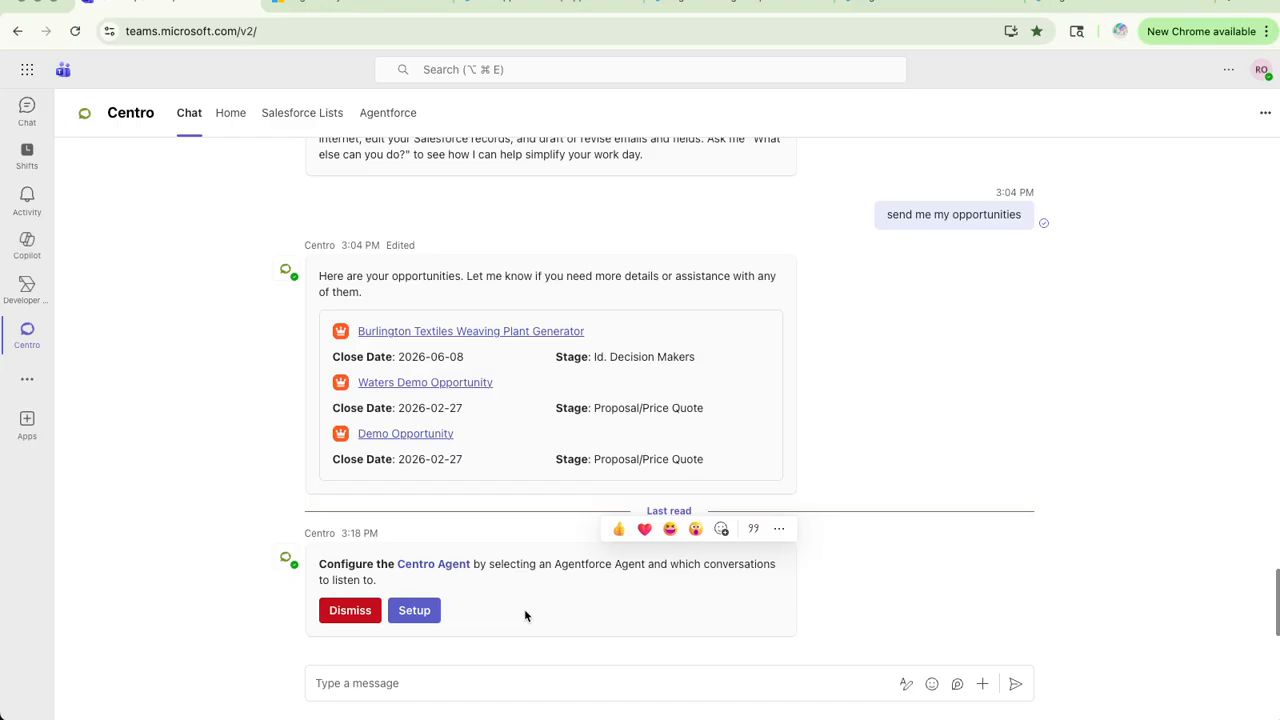
click(414, 612)
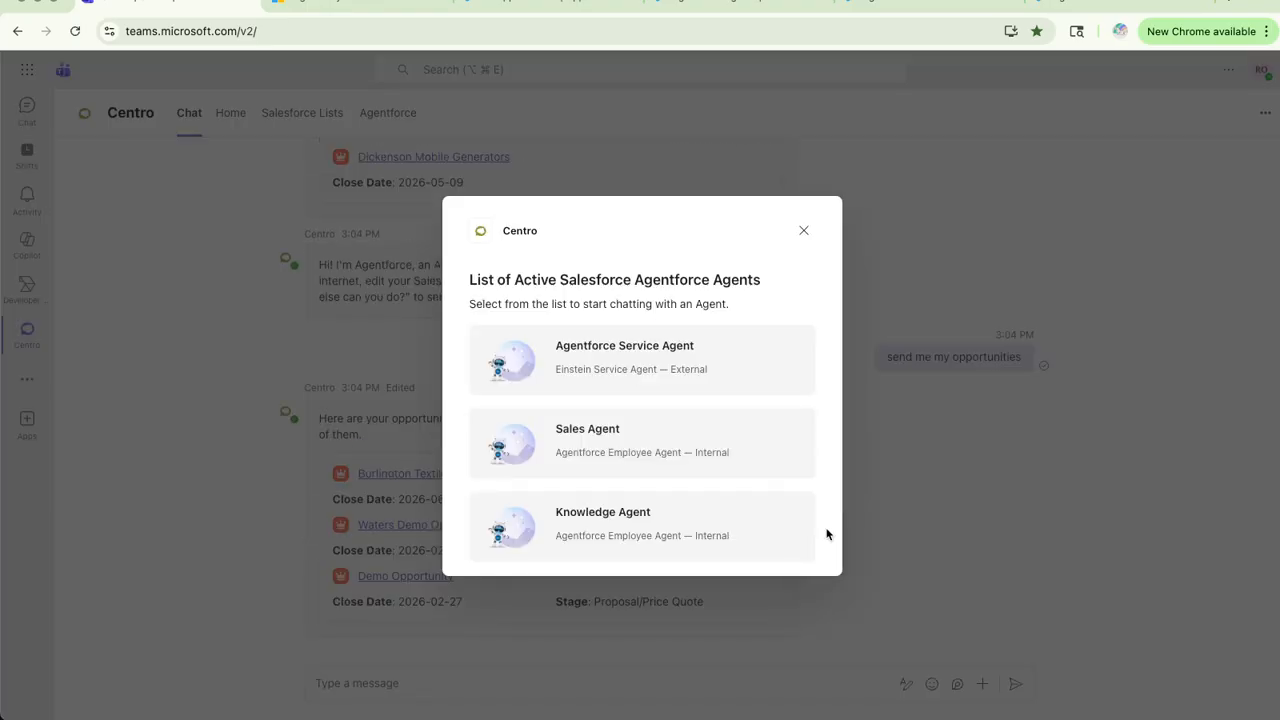
click(630, 444)
click(617, 373)
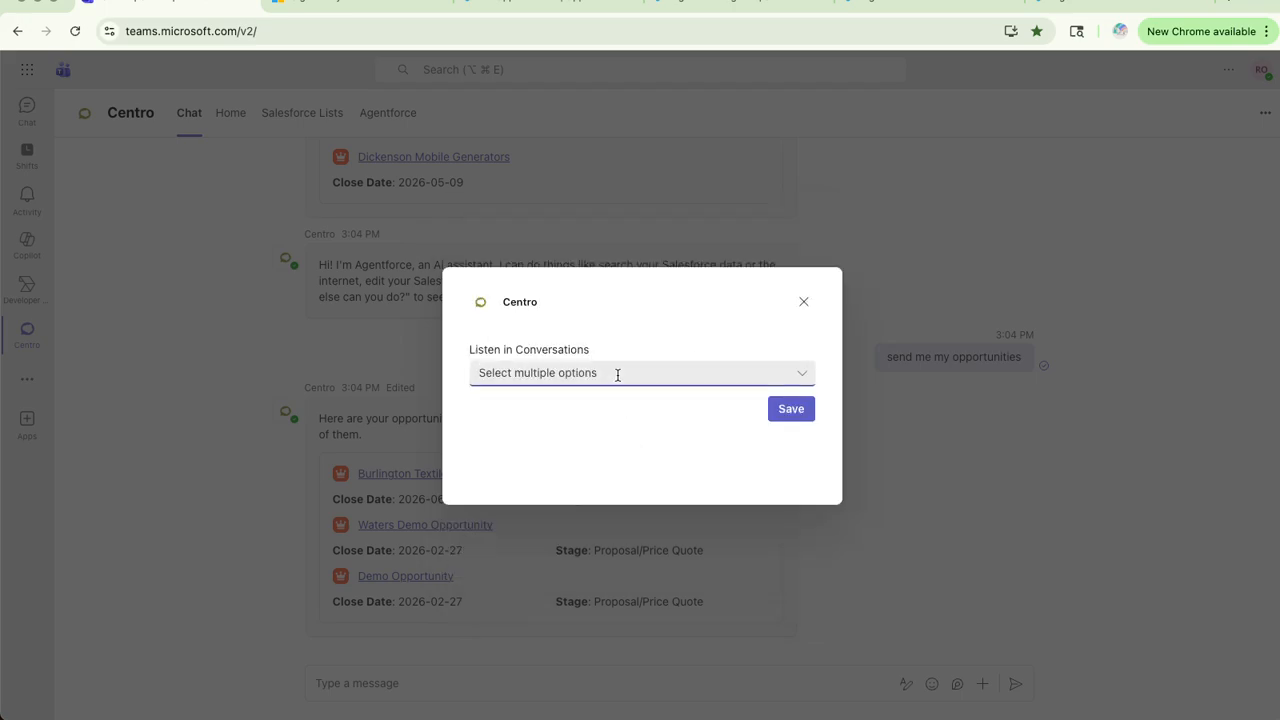
text(agent)
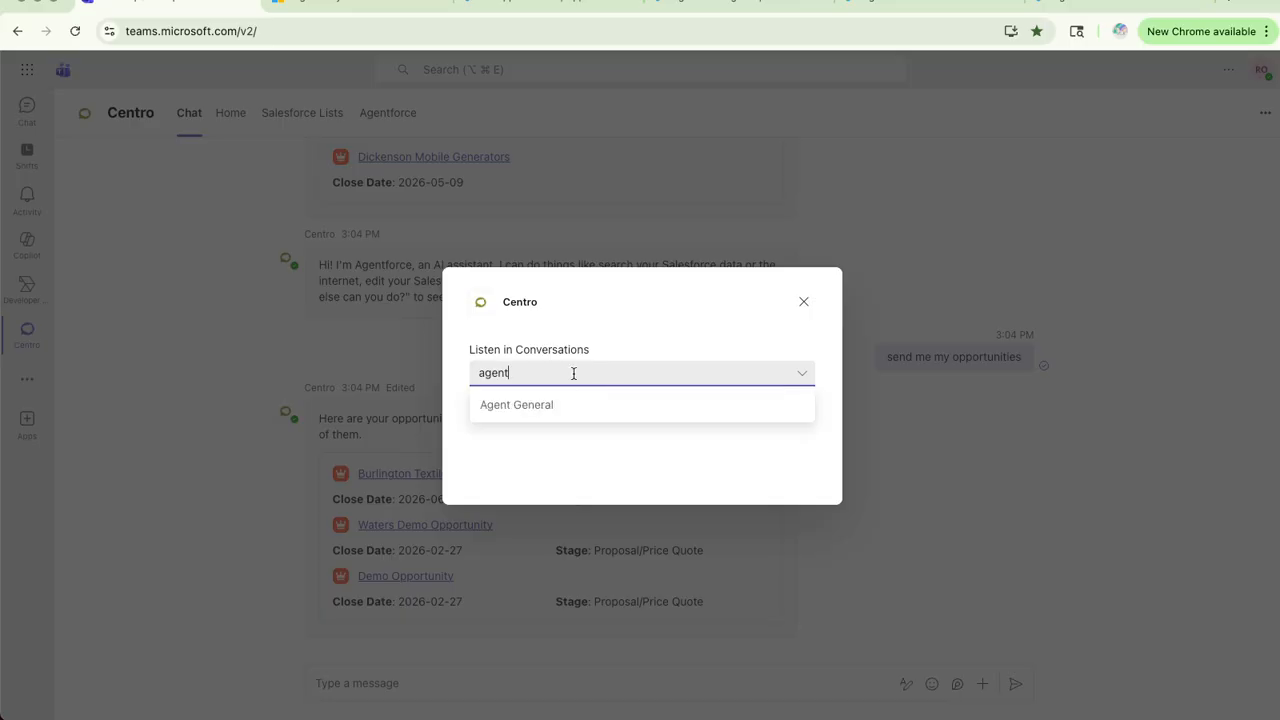
click(575, 411)
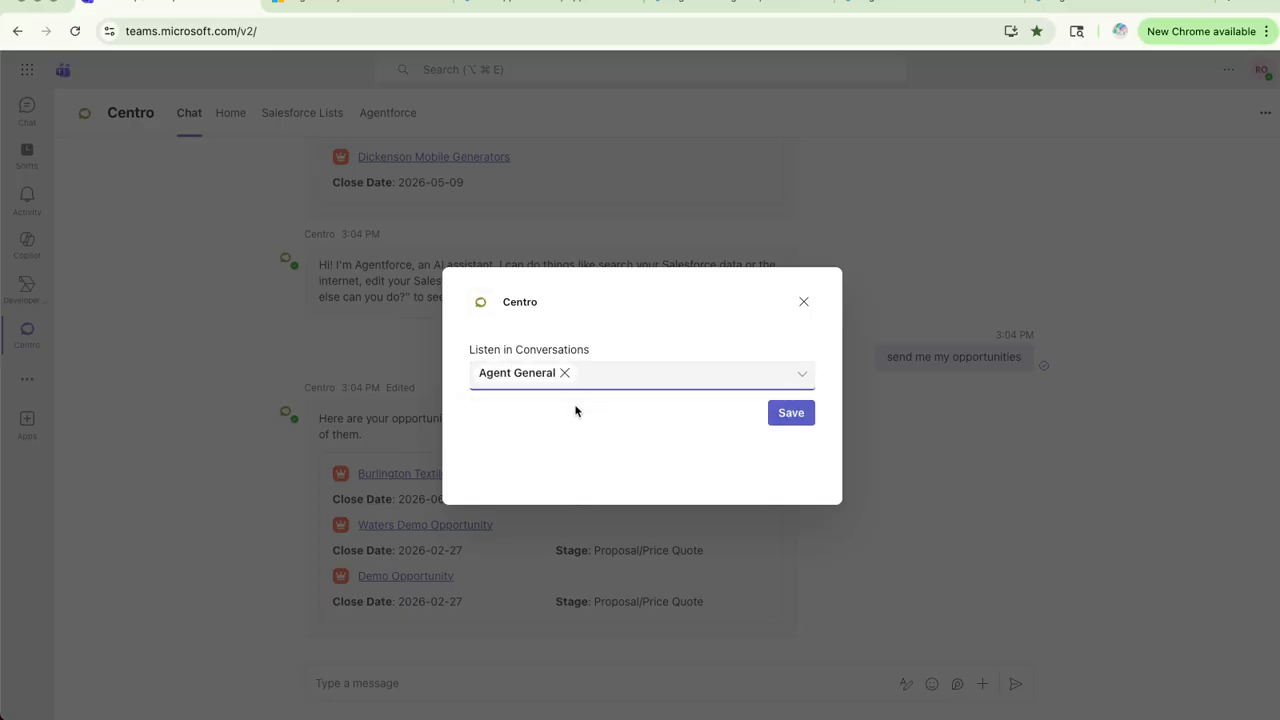
click(792, 414)
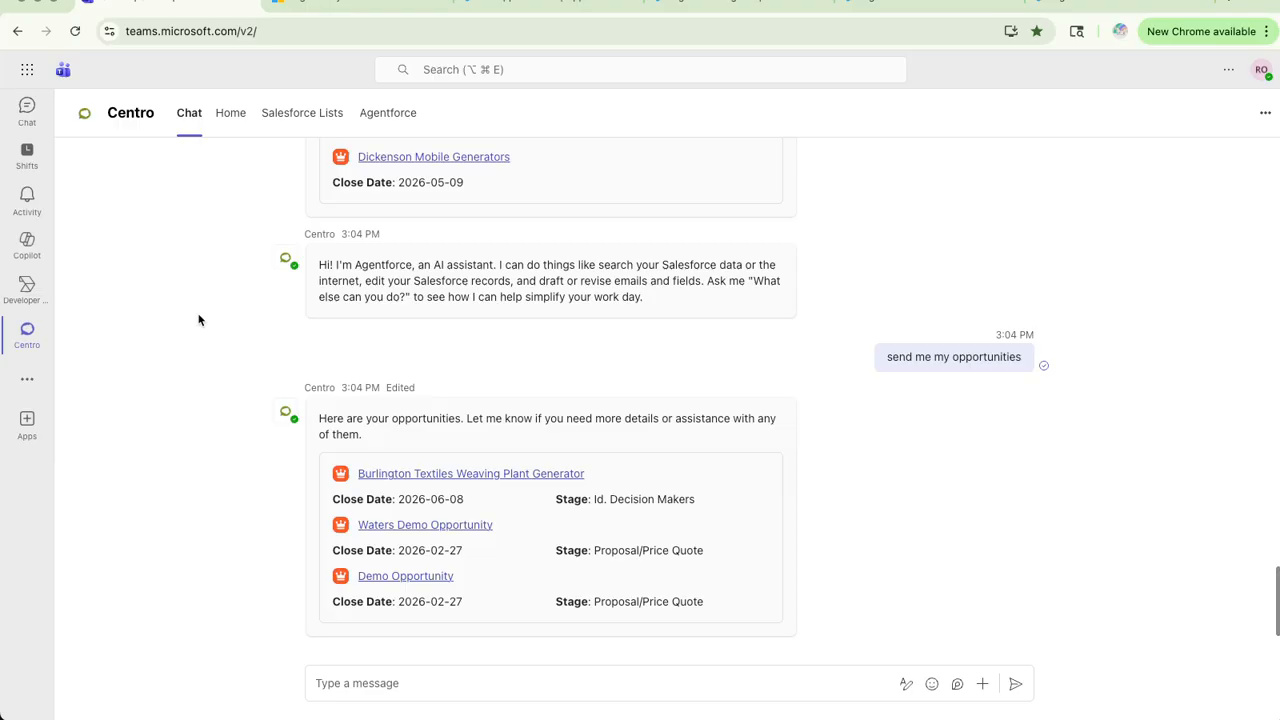
Step: Close the Agent General channel's details and post "Send me my opportunities" there, mentioning Centro Service Agent
click(27, 108)
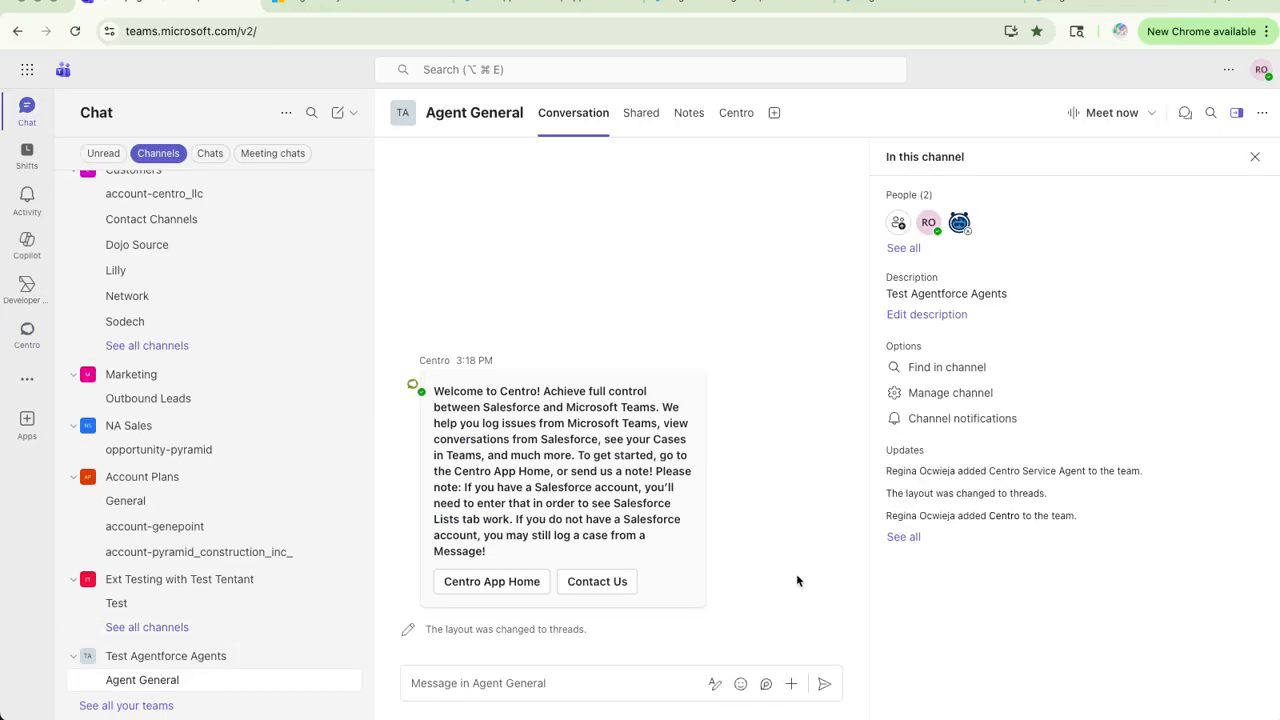
click(1255, 157)
click(654, 689)
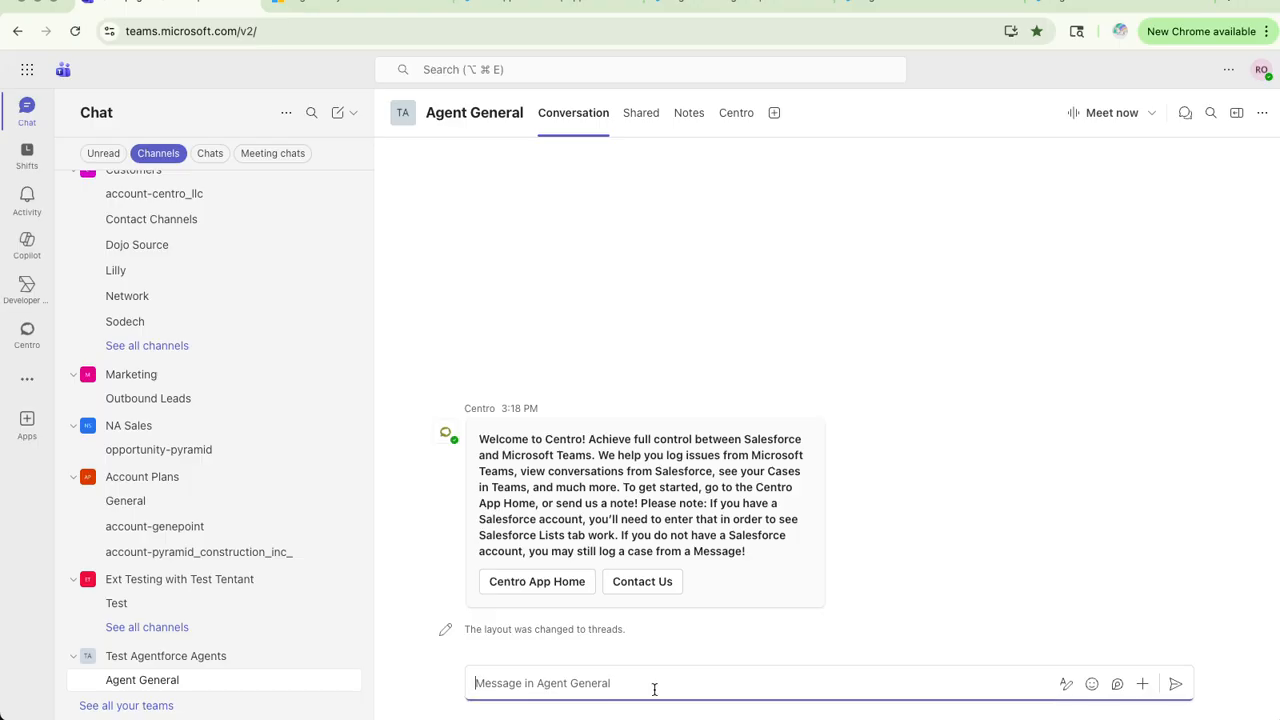
text(@centr)
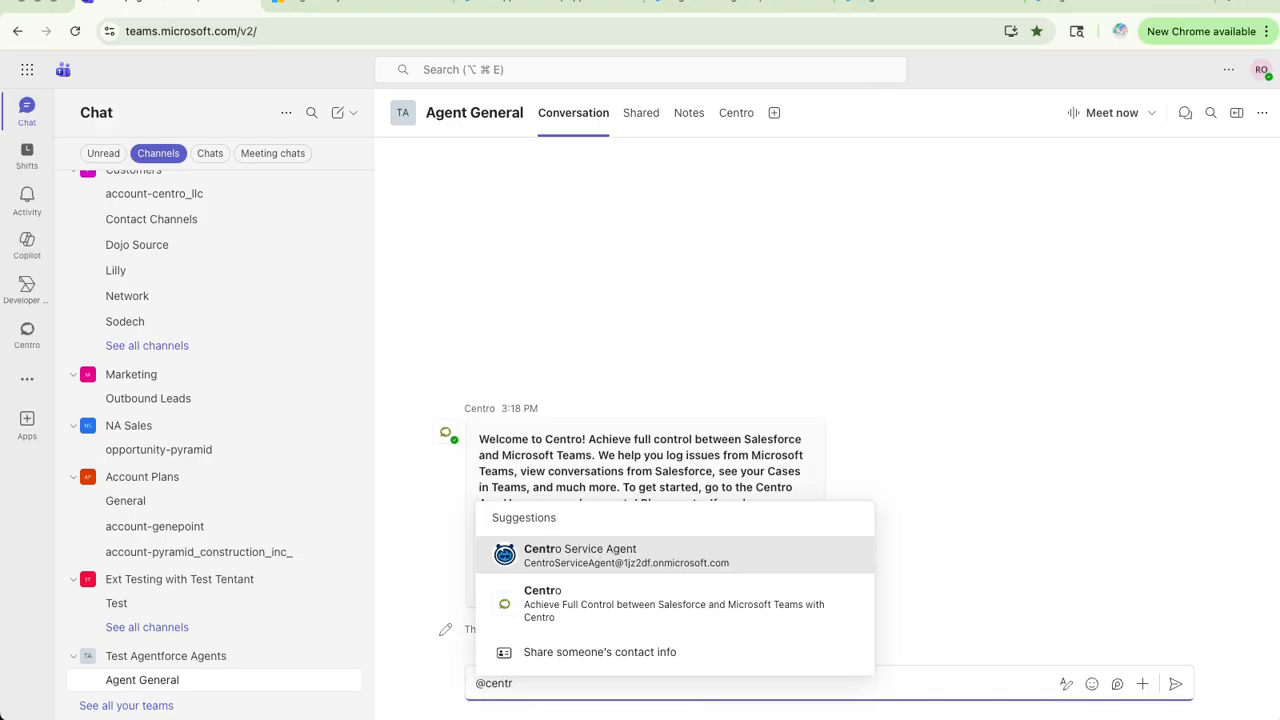
key(Return)
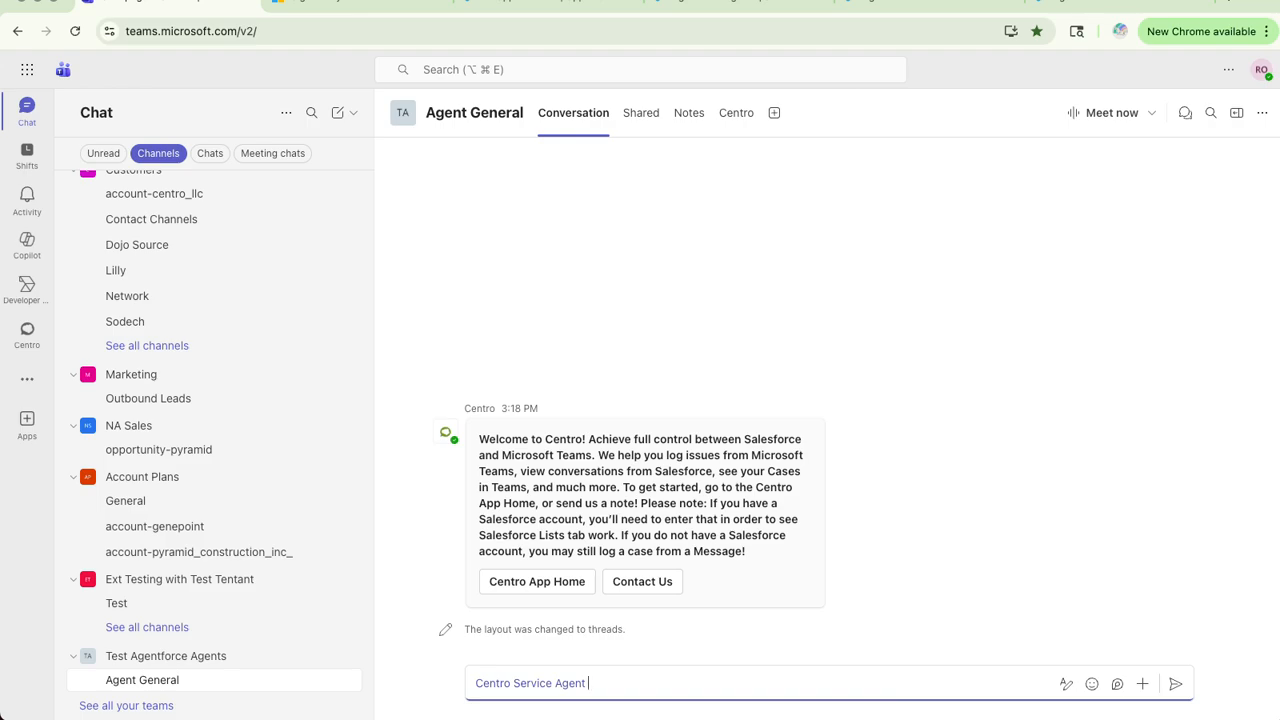
text(Send me my oppportunities)
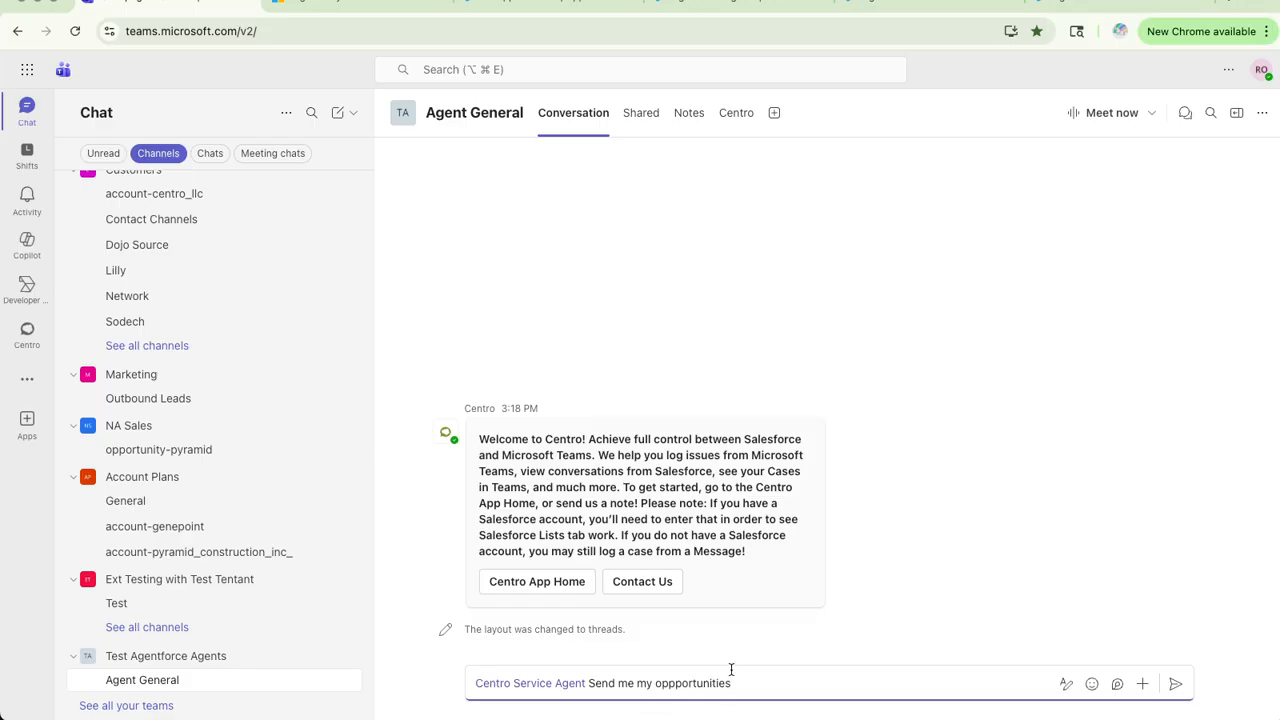
click(700, 684)
click(695, 625)
key(Return)
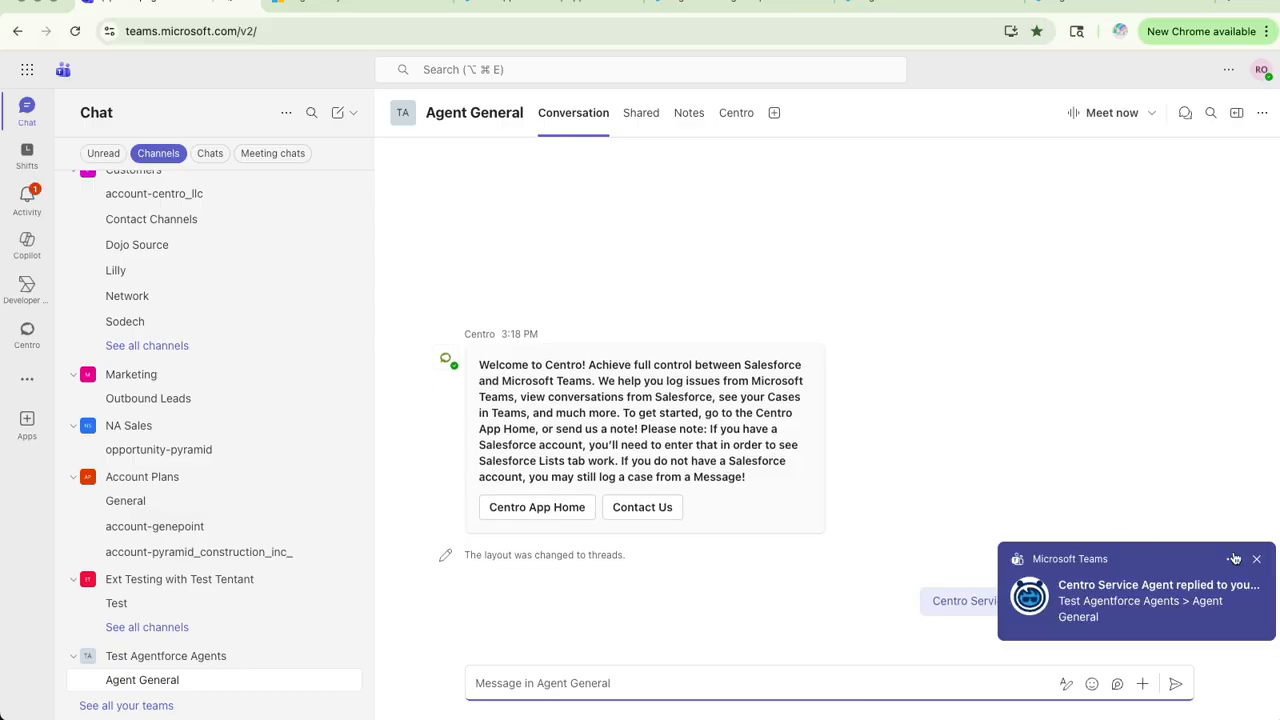
Step: Open the agent's reply thread and send "Please send additional details about Demo Opportunity", dismissing the reply notifications
click(1262, 563)
click(1073, 627)
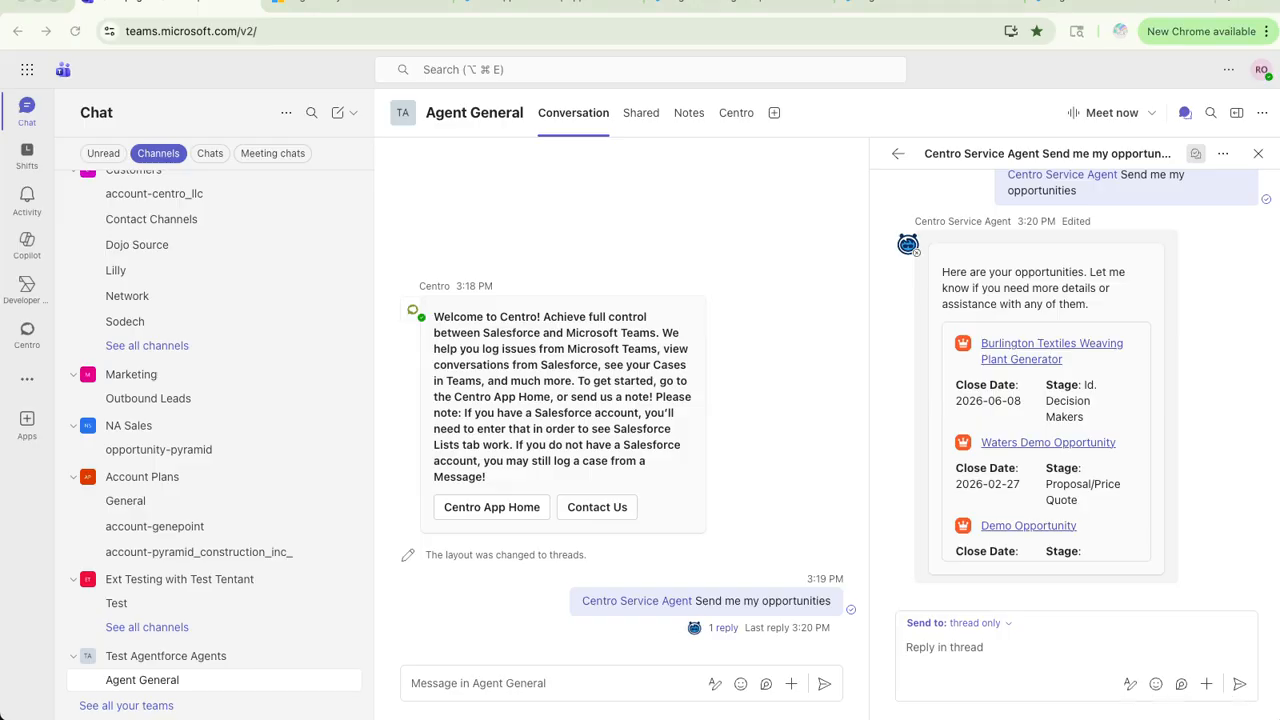
click(1028, 645)
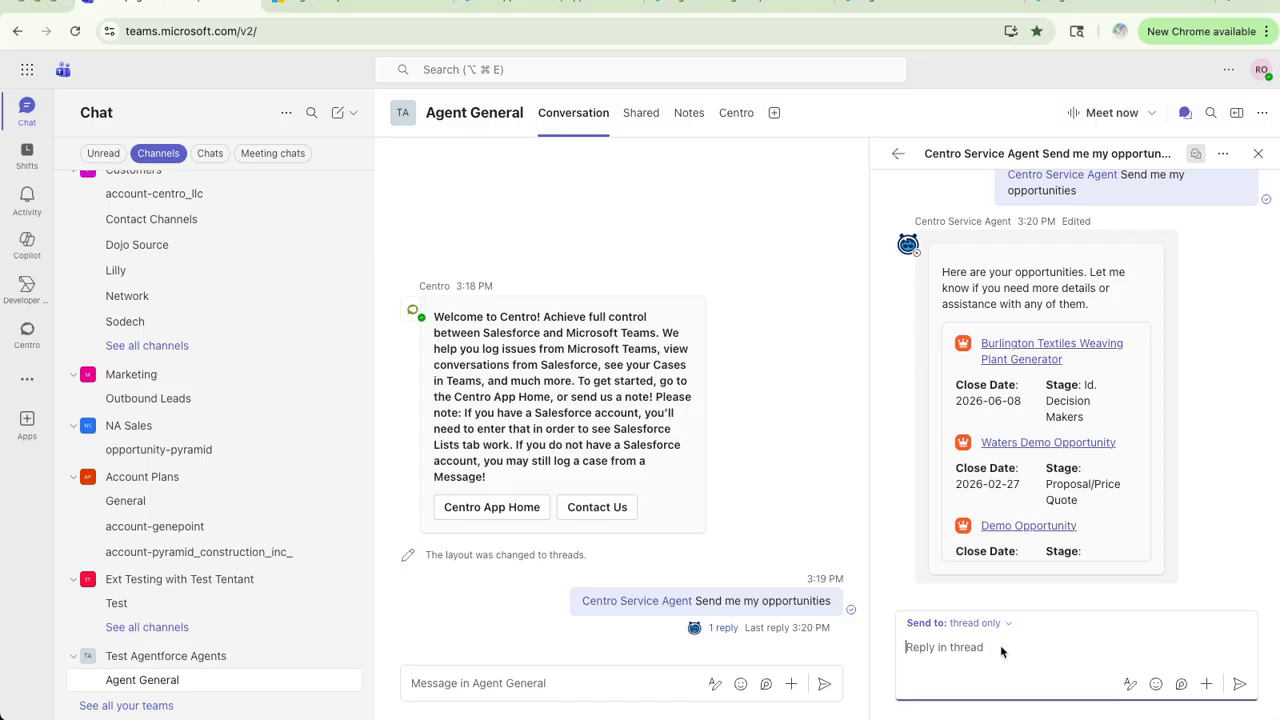
text(Please send additional details abou)
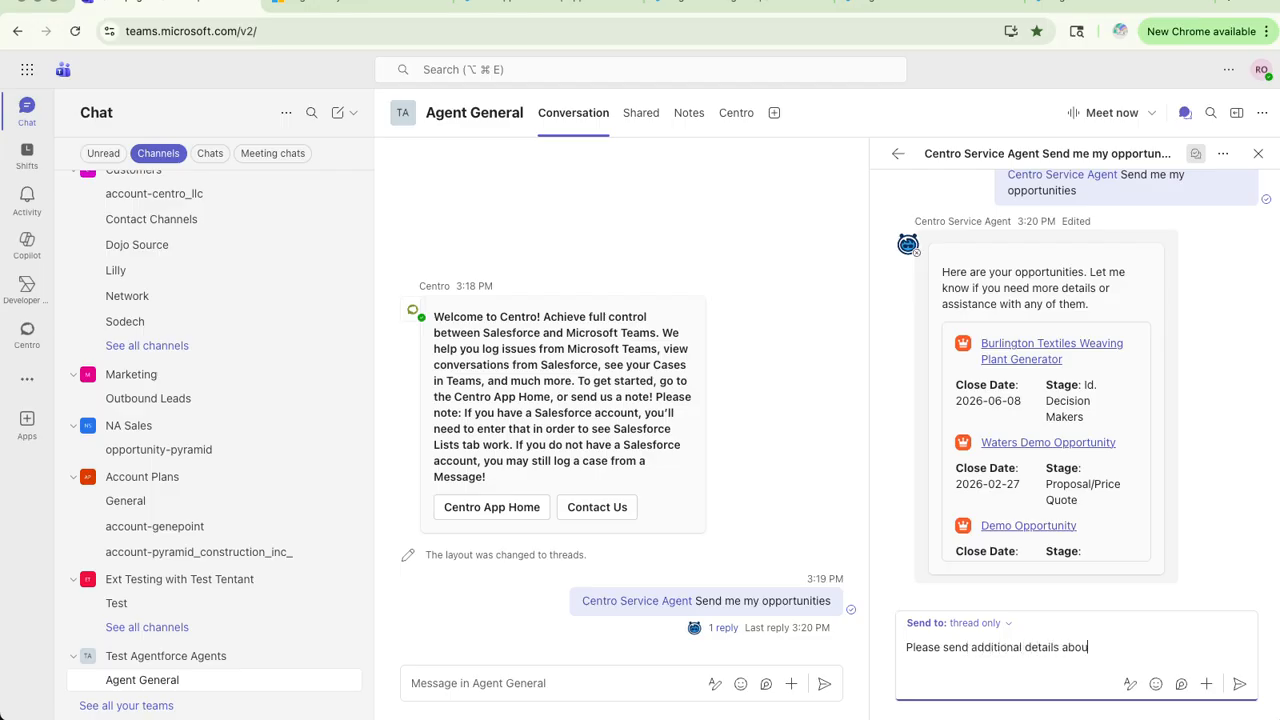
text(t Demo Opportunity)
key(Return)
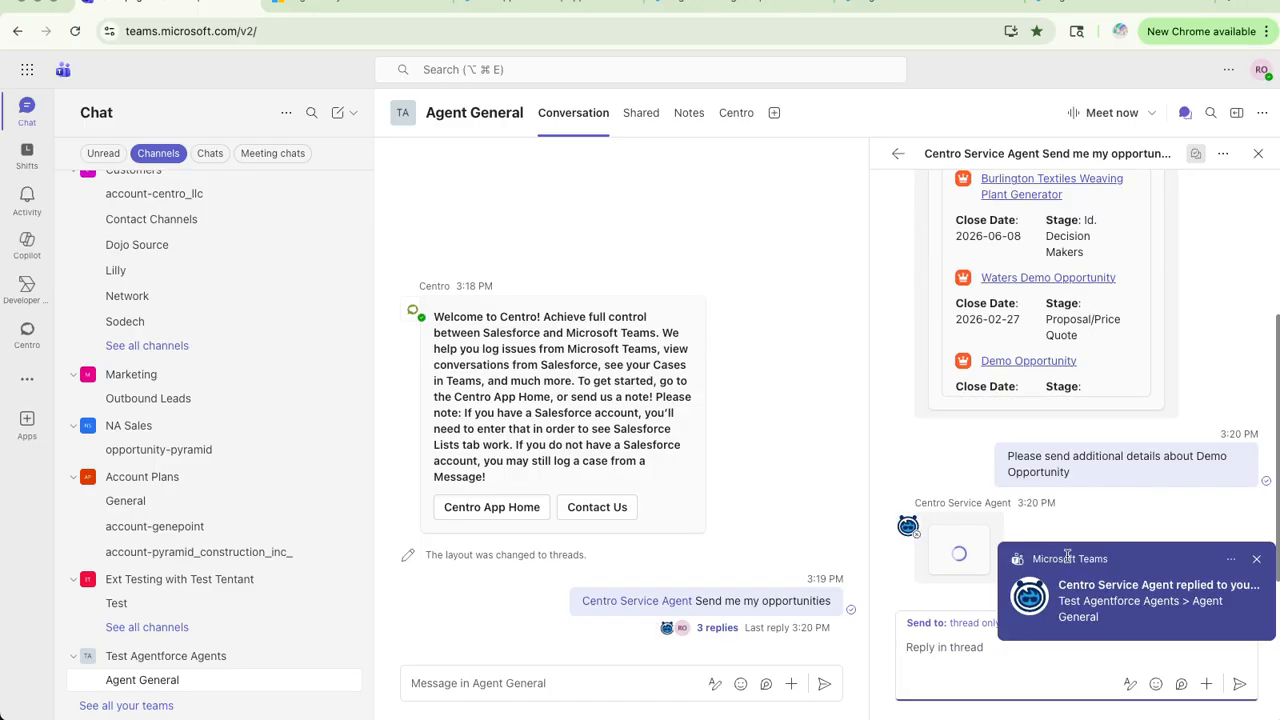
click(1256, 559)
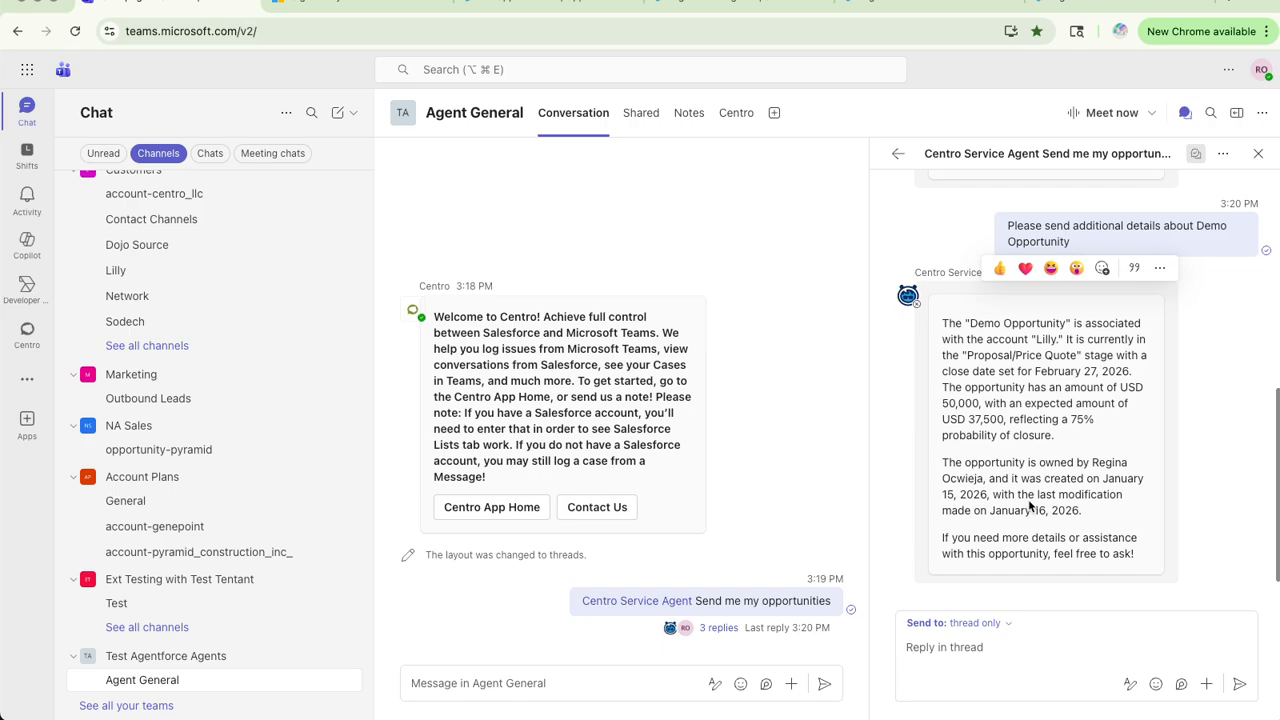
Step: Compare the opportunities in the Sales Agent's conversation preview in Agentforce Builder with the agent's replies in the Teams thread
click(946, 4)
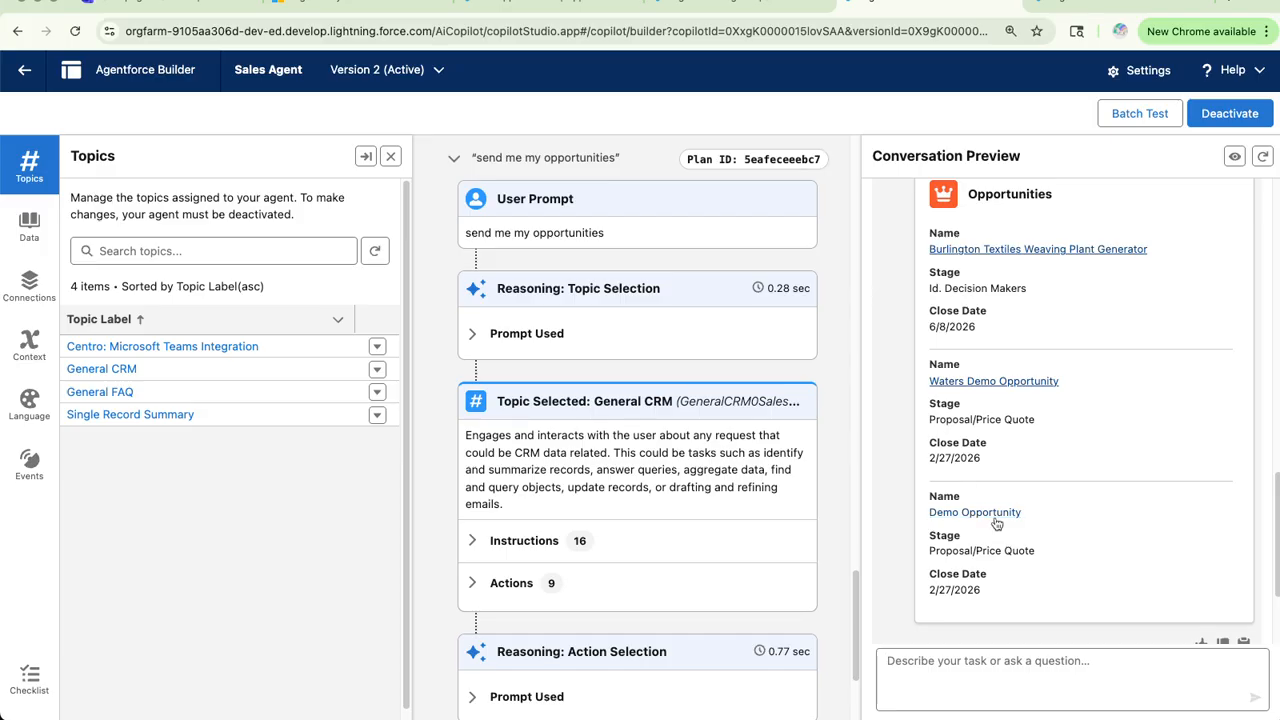
scroll(988, 326, up, 1)
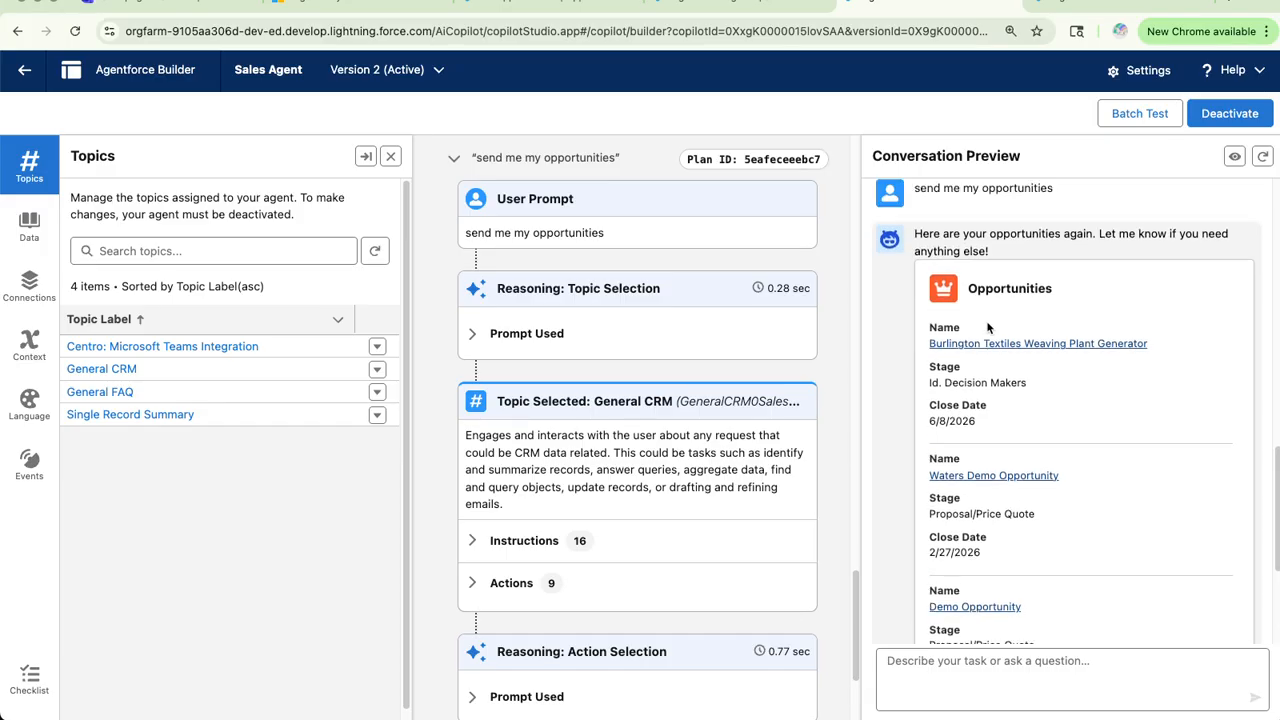
scroll(1020, 543, up, 1)
scroll(1020, 543, down, 3)
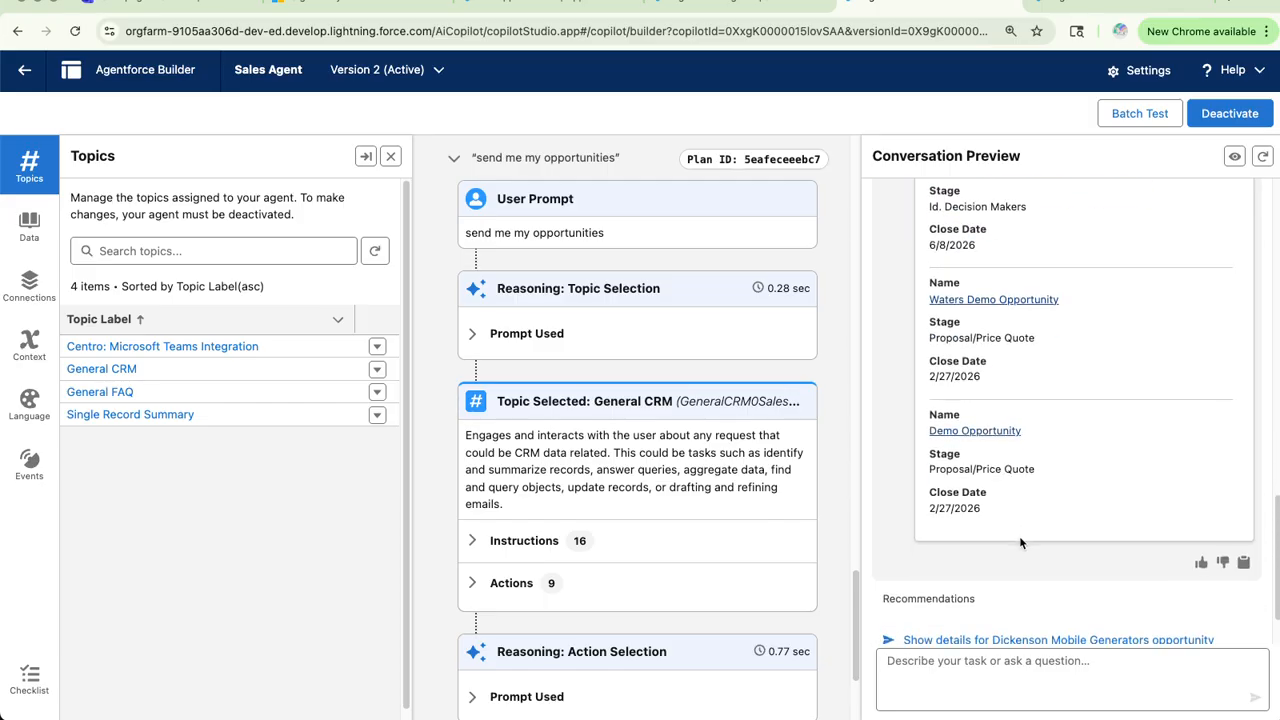
scroll(1007, 425, up, 1)
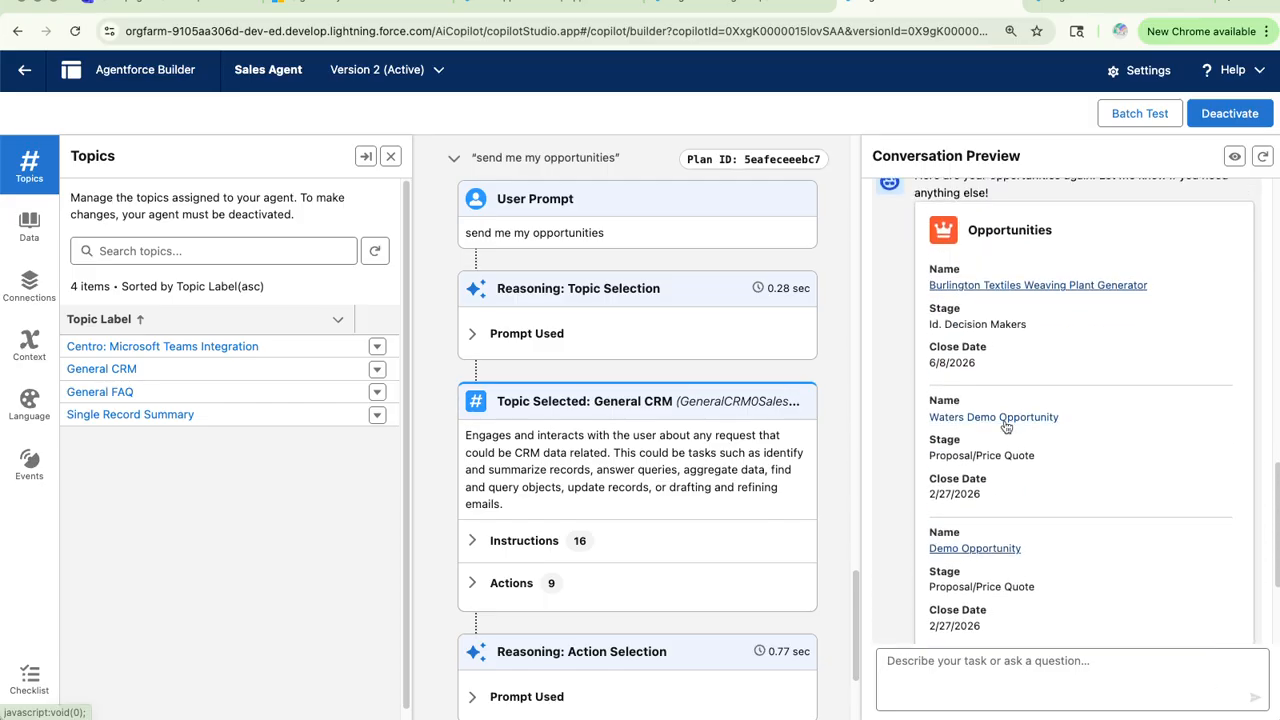
click(207, 3)
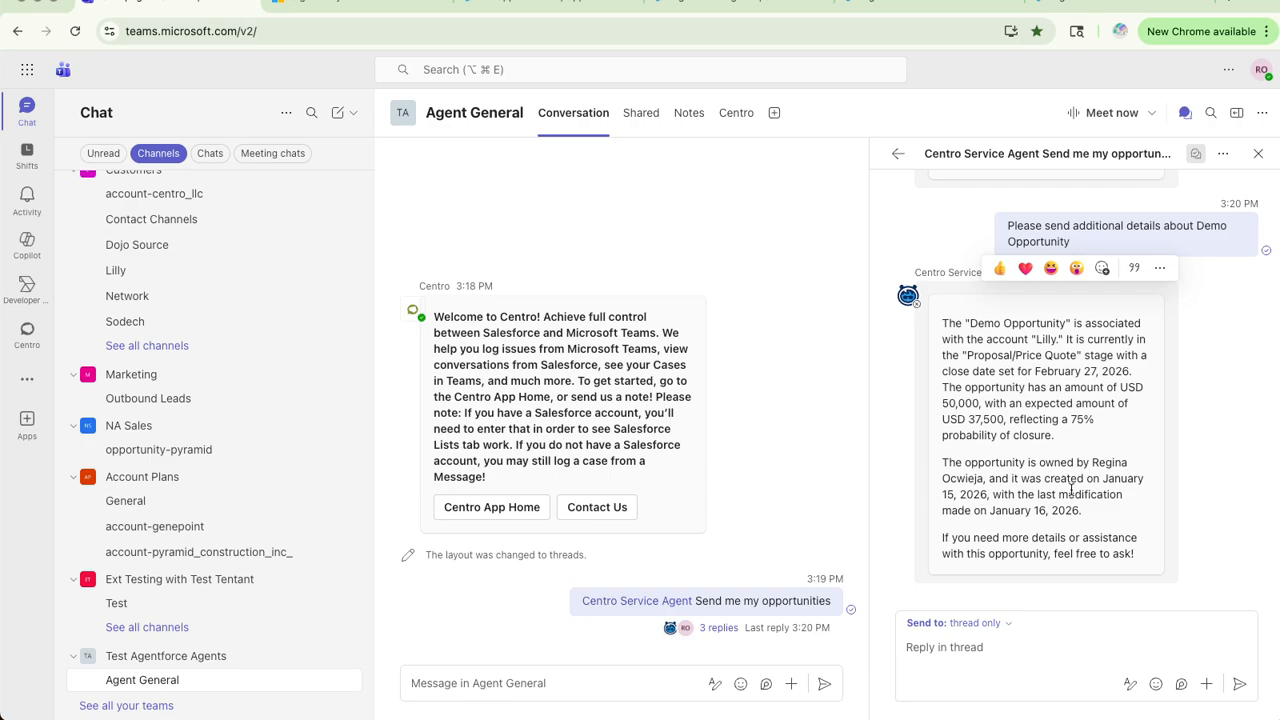
scroll(1070, 380, up, 3)
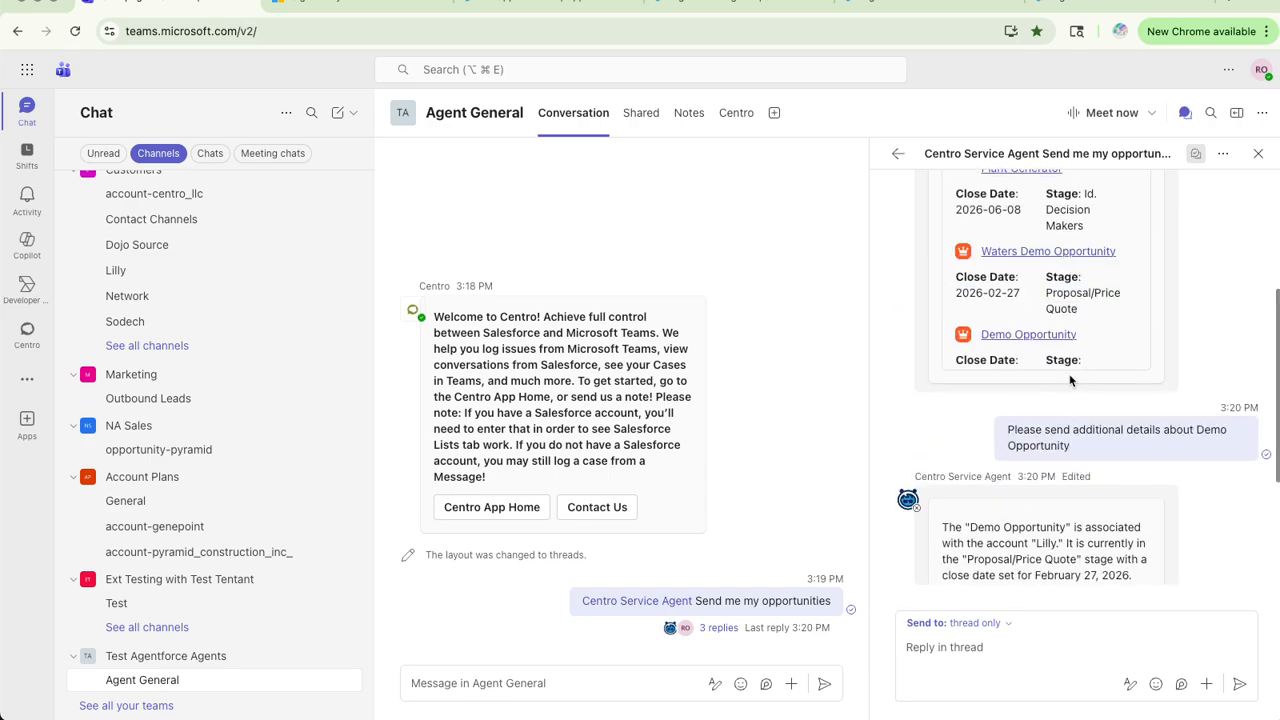
scroll(1070, 380, up, 3)
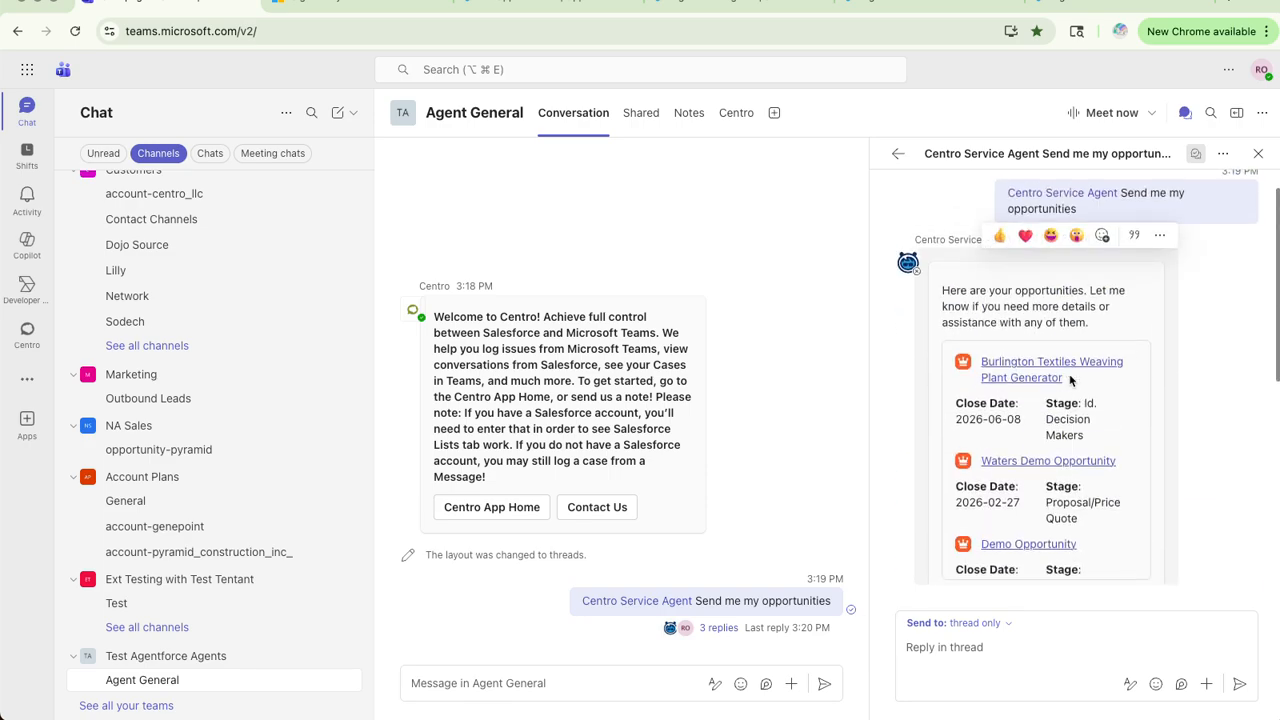
scroll(1070, 380, down, 1)
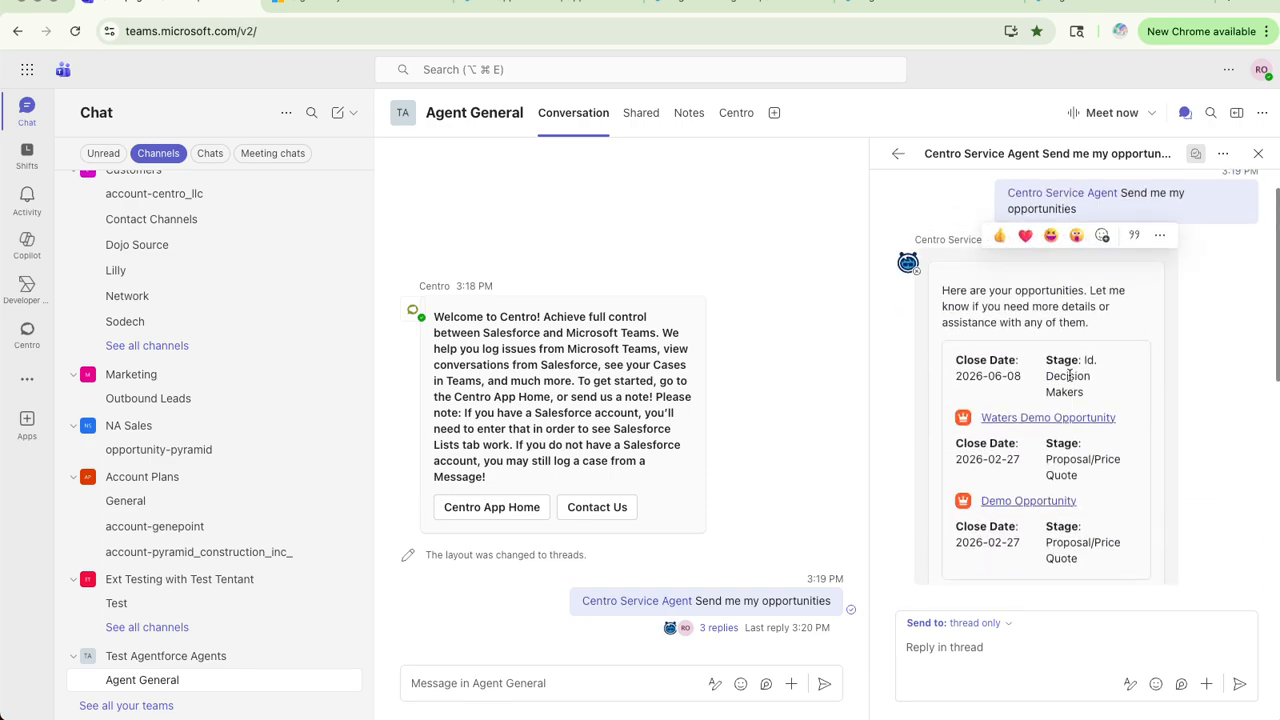